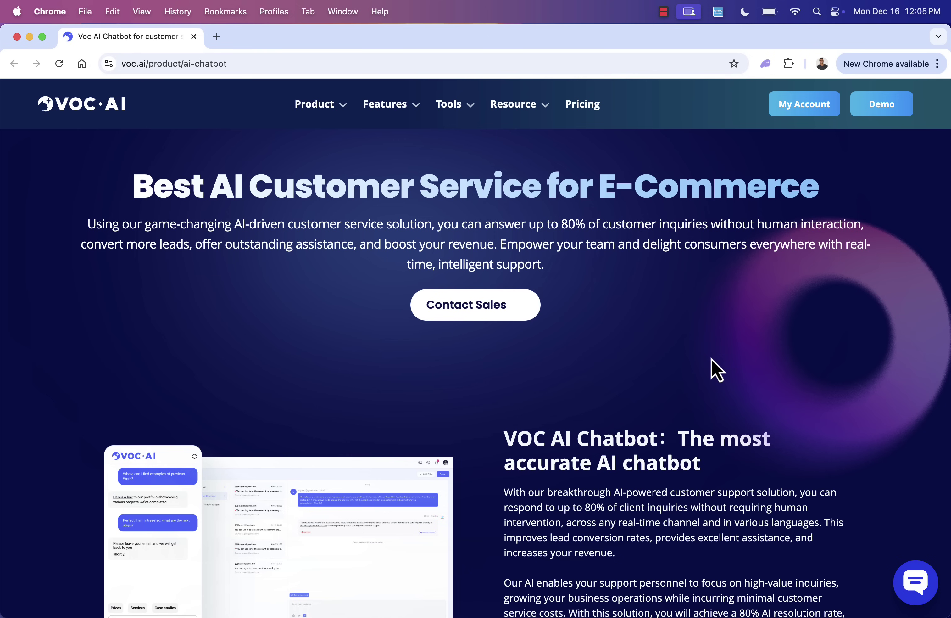
{"action": "scroll", "coordinate": [711, 375], "scroll_direction": "down", "scroll_amount": 2}
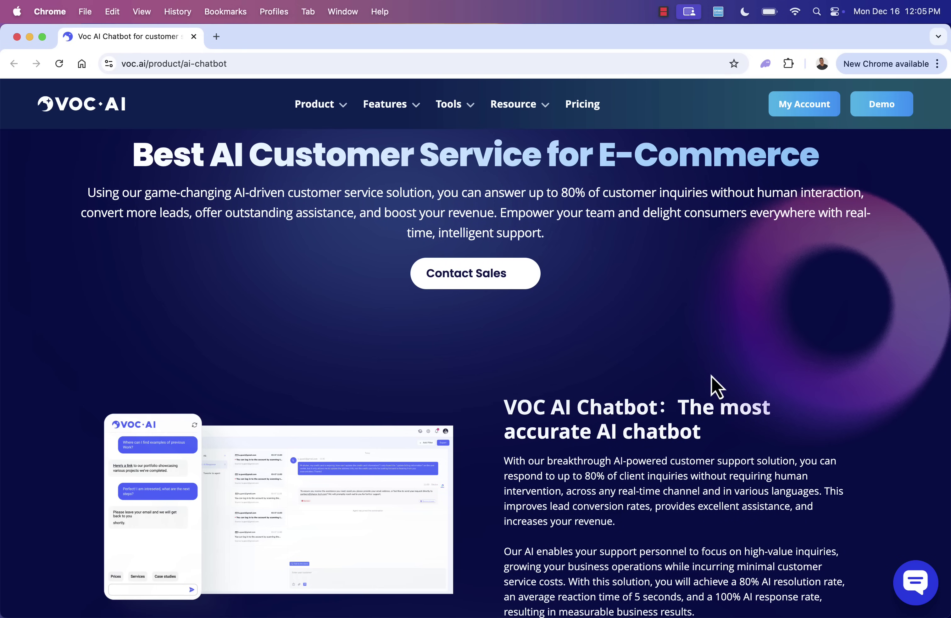
{"action": "scroll", "coordinate": [711, 376], "scroll_direction": "down", "scroll_amount": 2}
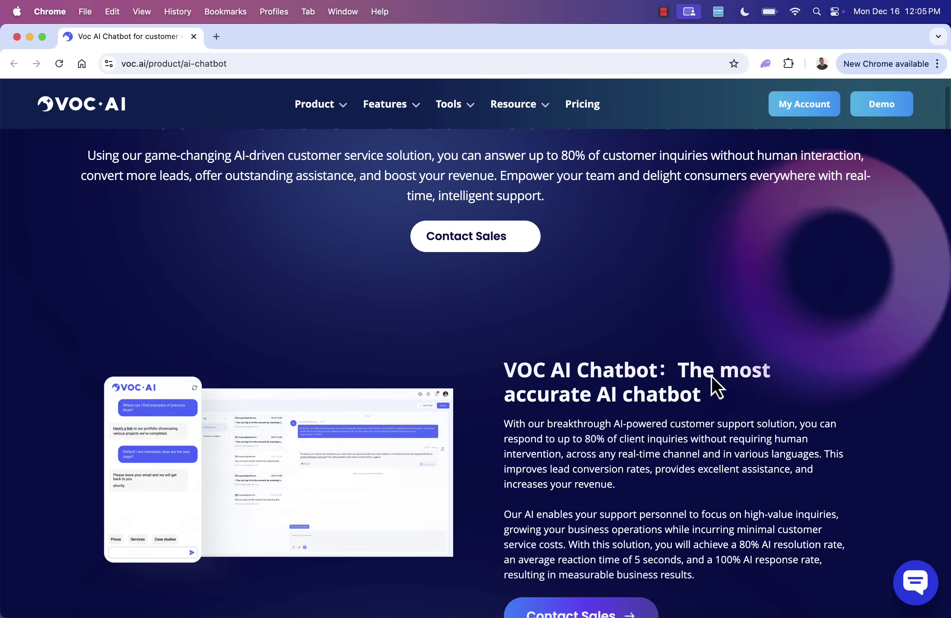
{"action": "scroll", "coordinate": [711, 376], "scroll_direction": "down", "scroll_amount": 3}
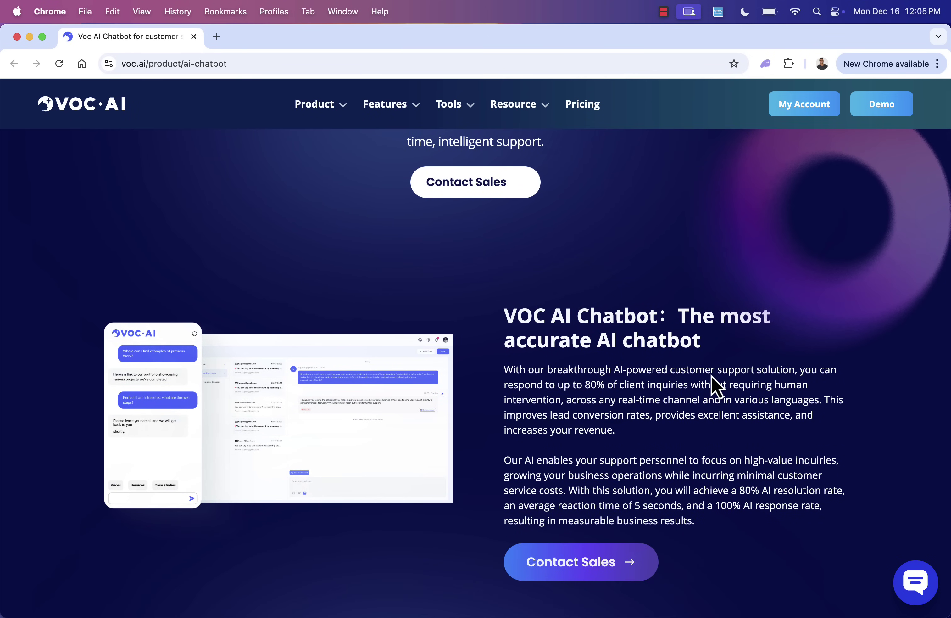
{"action": "scroll", "coordinate": [712, 378], "scroll_direction": "down", "scroll_amount": 4}
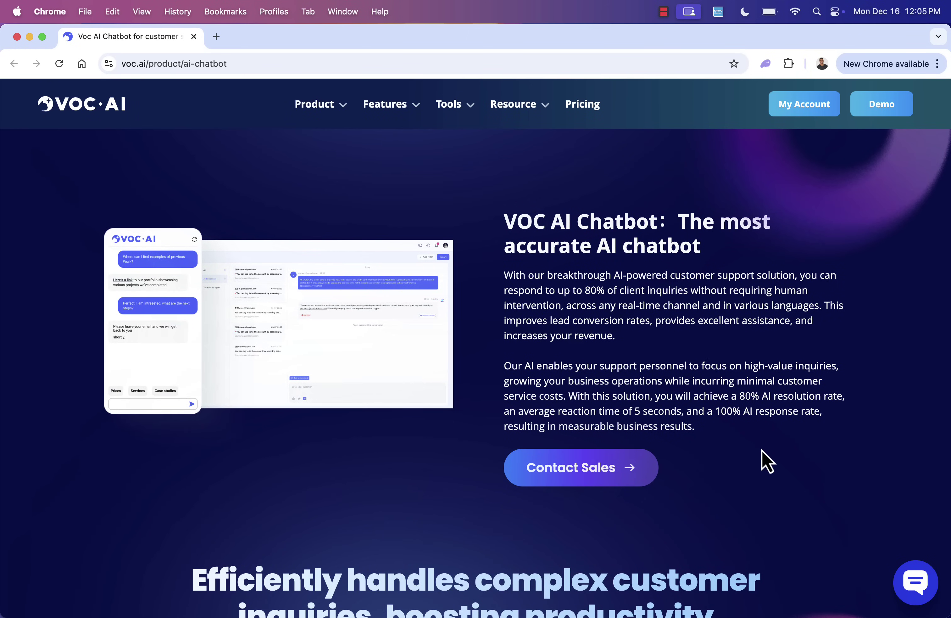
{"action": "scroll", "coordinate": [767, 461], "scroll_direction": "down", "scroll_amount": 1}
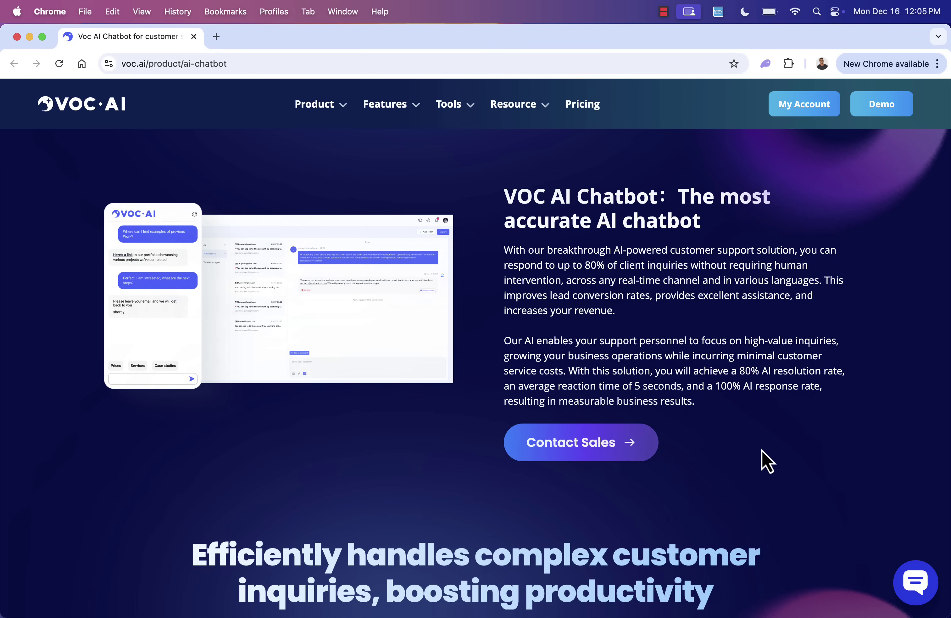
{"action": "scroll", "coordinate": [762, 450], "scroll_direction": "down", "scroll_amount": 15}
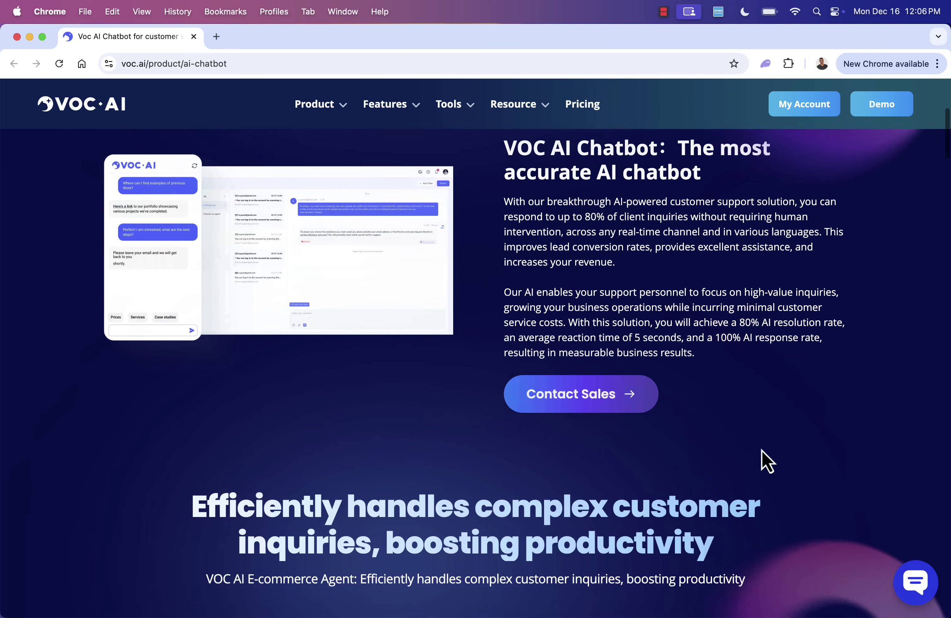
{"action": "scroll", "coordinate": [762, 450], "scroll_direction": "down", "scroll_amount": 1}
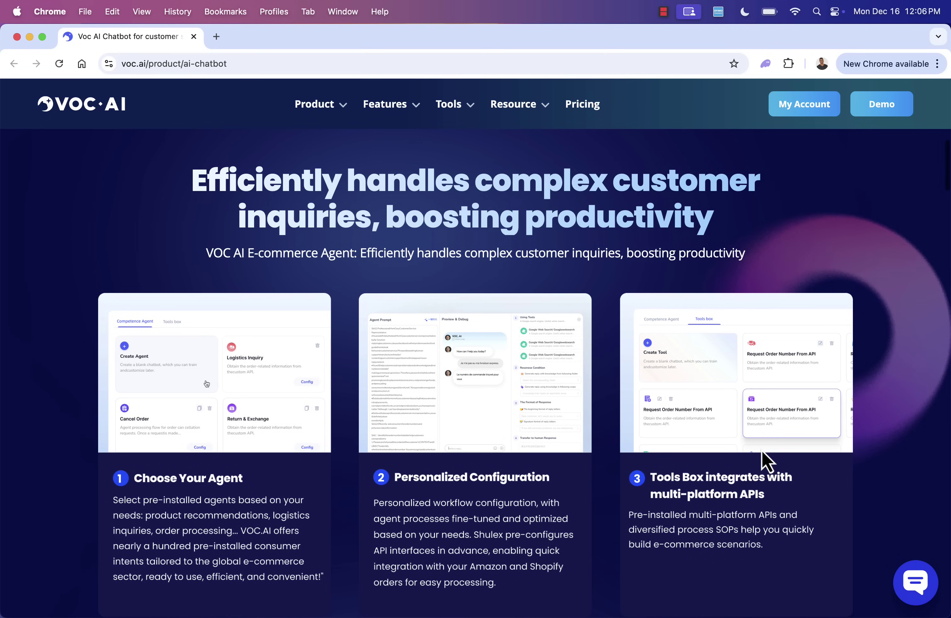
{"action": "scroll", "coordinate": [779, 386], "scroll_direction": "down", "scroll_amount": 3}
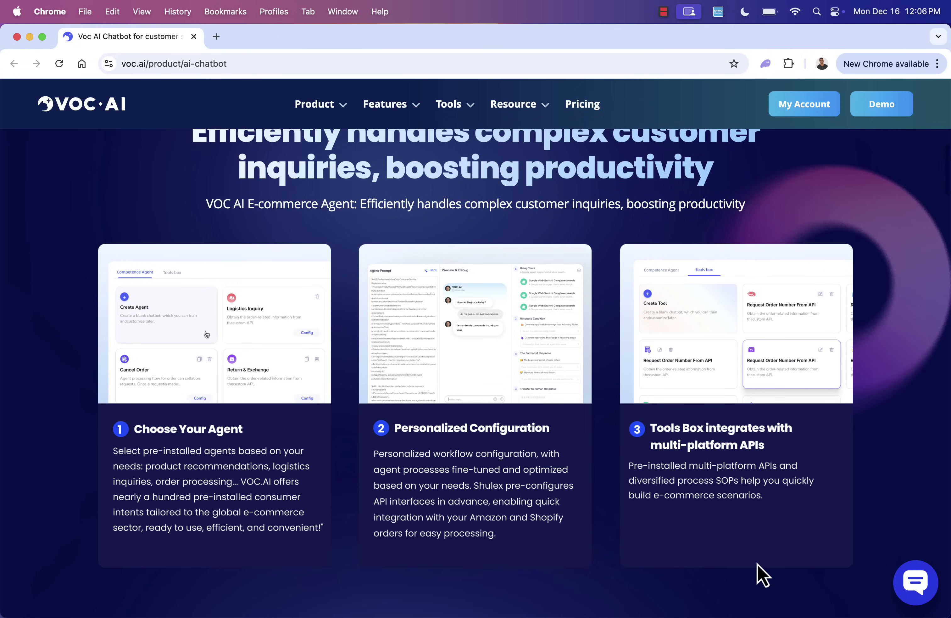
{"action": "scroll", "coordinate": [757, 564], "scroll_direction": "down", "scroll_amount": 2}
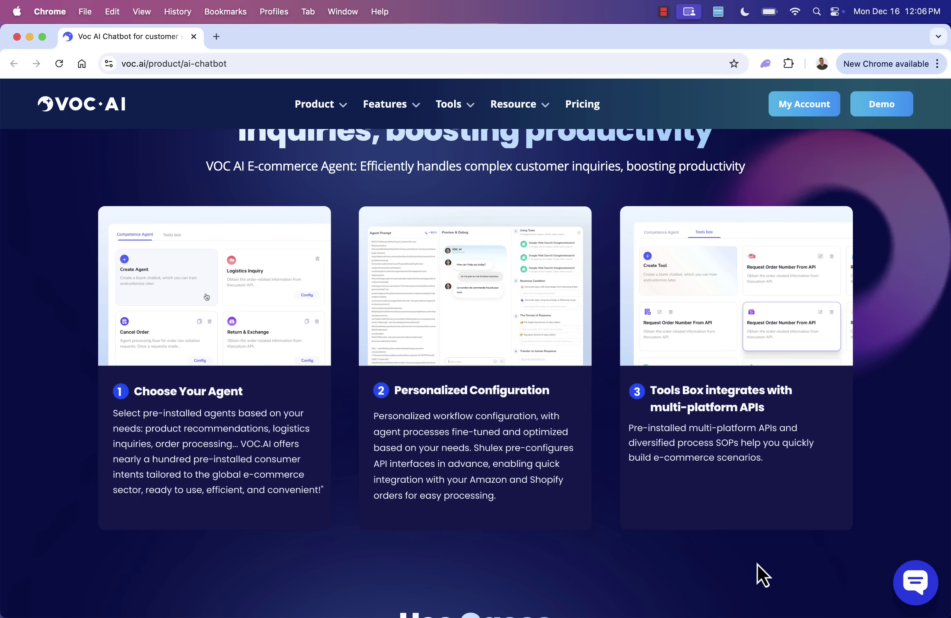
{"action": "scroll", "coordinate": [757, 564], "scroll_direction": "down", "scroll_amount": 2}
{"action": "scroll", "coordinate": [758, 564], "scroll_direction": "down", "scroll_amount": 3}
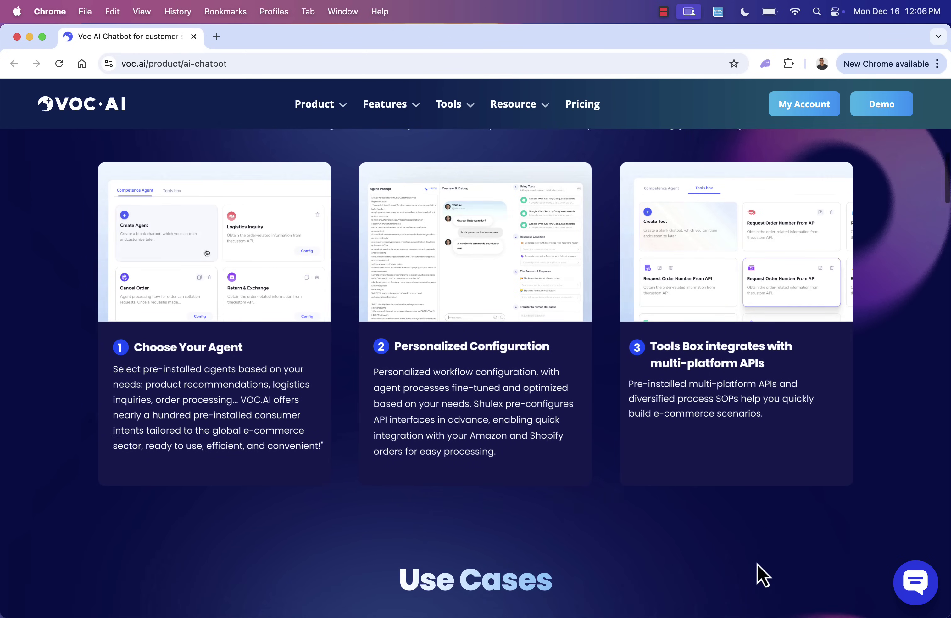
{"action": "scroll", "coordinate": [728, 446], "scroll_direction": "down", "scroll_amount": 15}
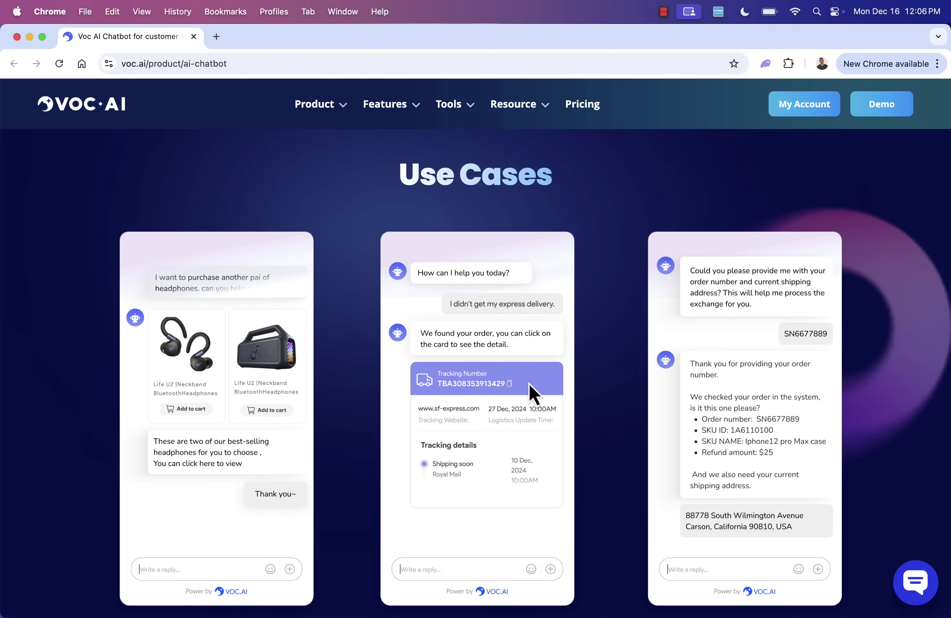
{"action": "scroll", "coordinate": [726, 421], "scroll_direction": "down", "scroll_amount": 3}
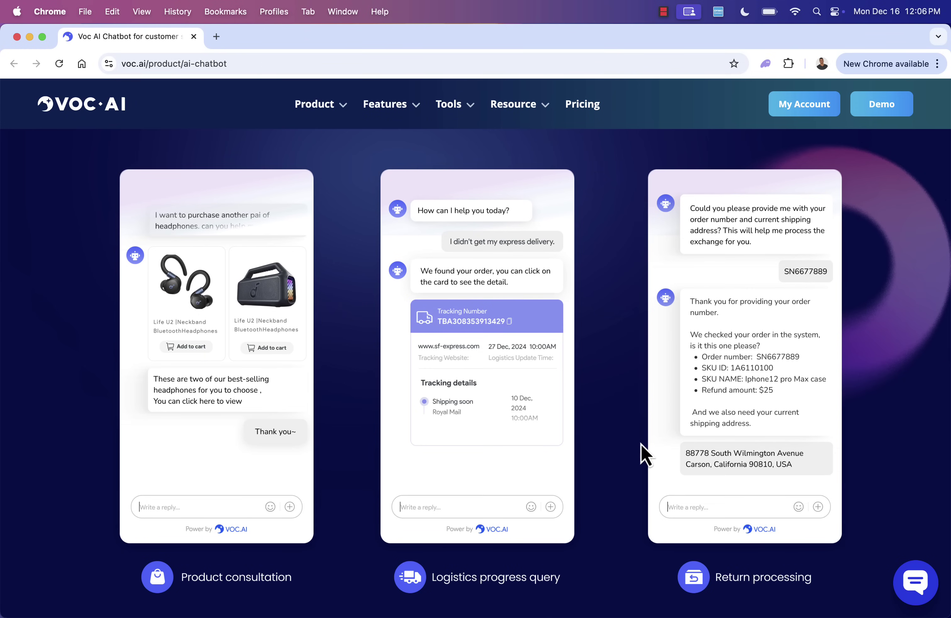
{"action": "scroll", "coordinate": [642, 445], "scroll_direction": "down", "scroll_amount": 5}
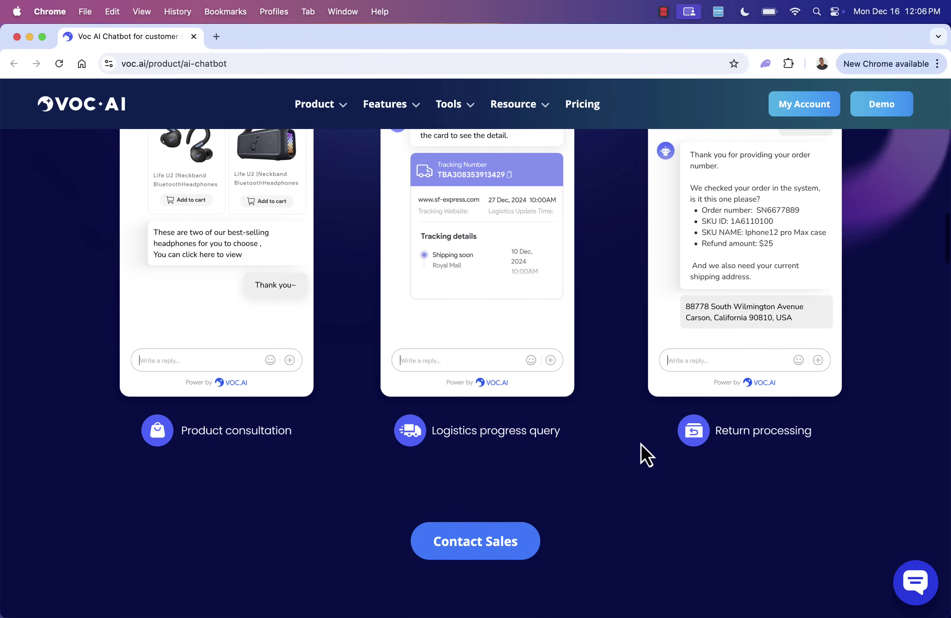
{"action": "scroll", "coordinate": [642, 445], "scroll_direction": "down", "scroll_amount": 3}
{"action": "scroll", "coordinate": [641, 443], "scroll_direction": "down", "scroll_amount": 5}
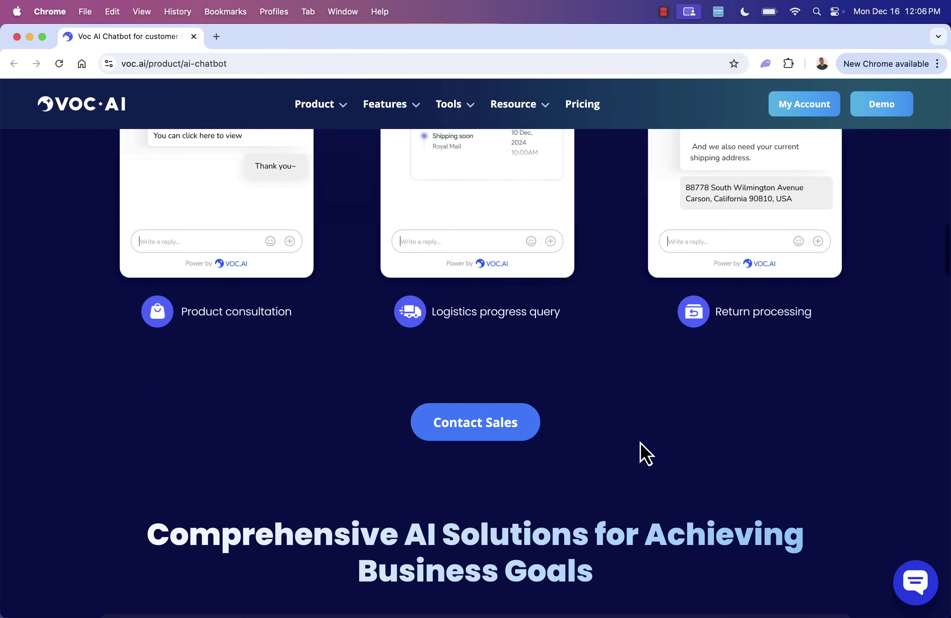
{"action": "scroll", "coordinate": [641, 443], "scroll_direction": "down", "scroll_amount": 2}
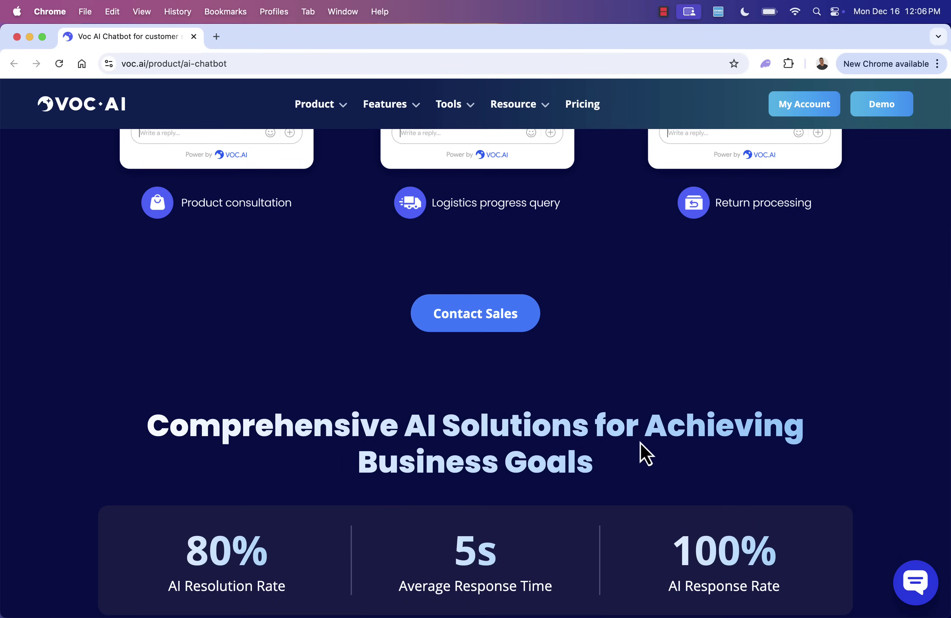
{"action": "scroll", "coordinate": [641, 443], "scroll_direction": "down", "scroll_amount": 5}
{"action": "scroll", "coordinate": [640, 443], "scroll_direction": "down", "scroll_amount": 4}
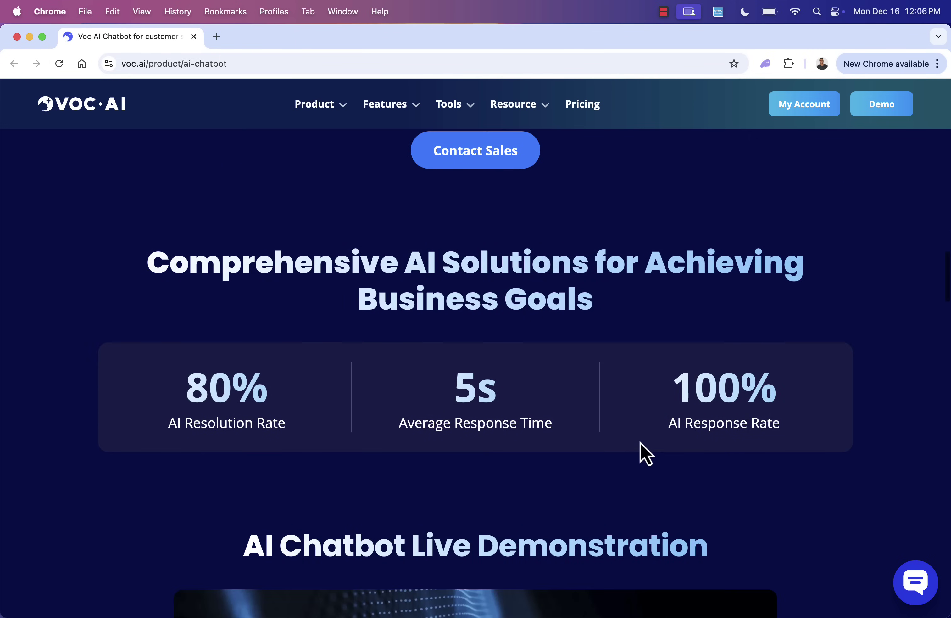
{"action": "scroll", "coordinate": [641, 443], "scroll_direction": "down", "scroll_amount": 5}
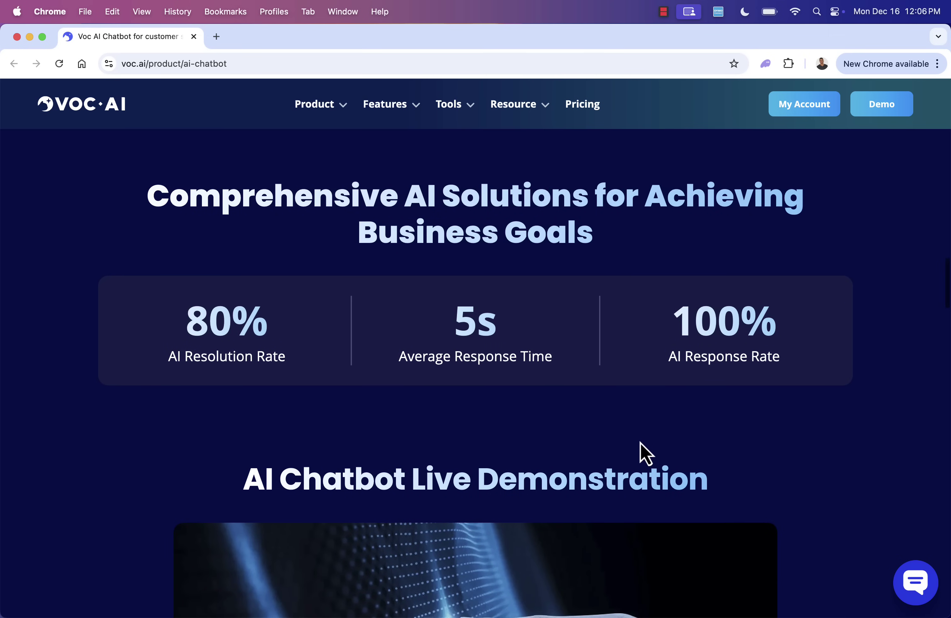
{"action": "scroll", "coordinate": [641, 443], "scroll_direction": "down", "scroll_amount": 20}
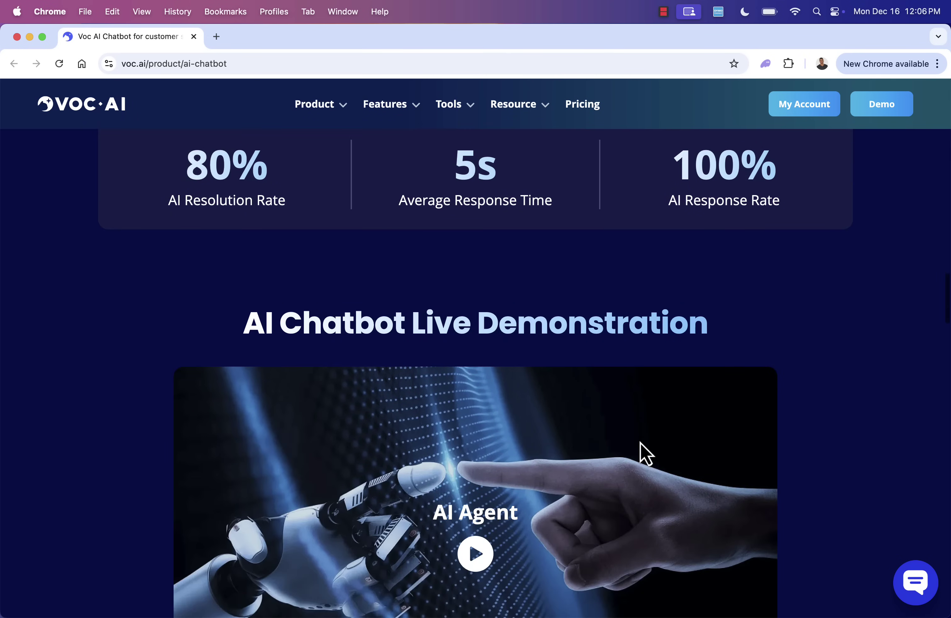
{"action": "scroll", "coordinate": [641, 443], "scroll_direction": "down", "scroll_amount": 15}
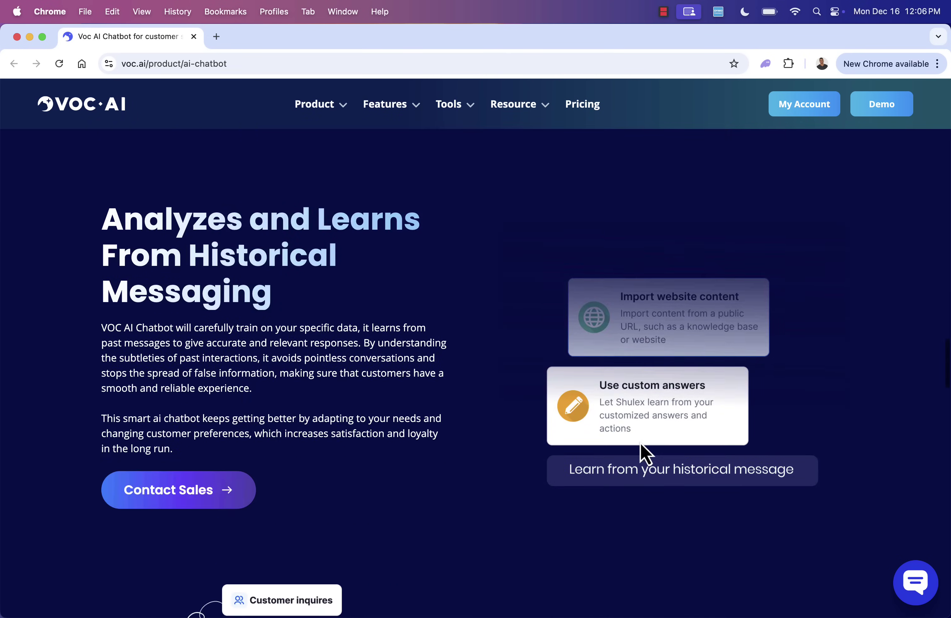
{"action": "scroll", "coordinate": [640, 443], "scroll_direction": "down", "scroll_amount": 6}
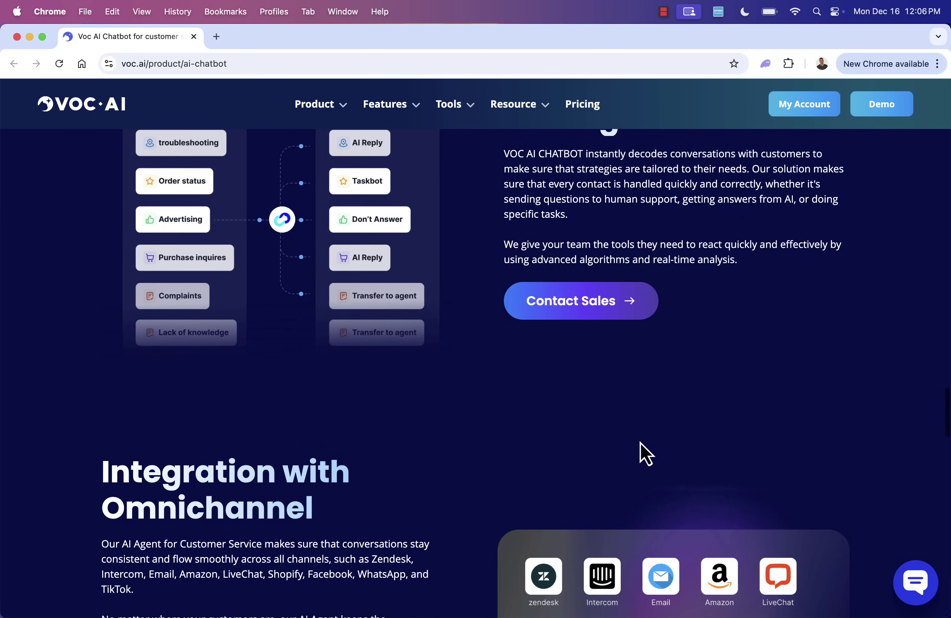
{"action": "scroll", "coordinate": [640, 443], "scroll_direction": "down", "scroll_amount": 1}
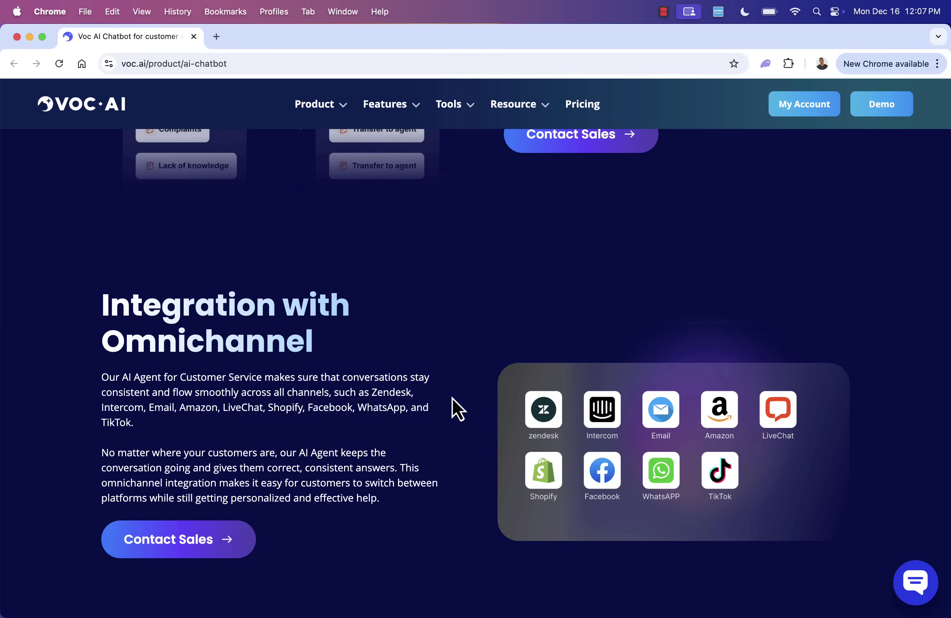
{"action": "scroll", "coordinate": [453, 398], "scroll_direction": "down", "scroll_amount": 10}
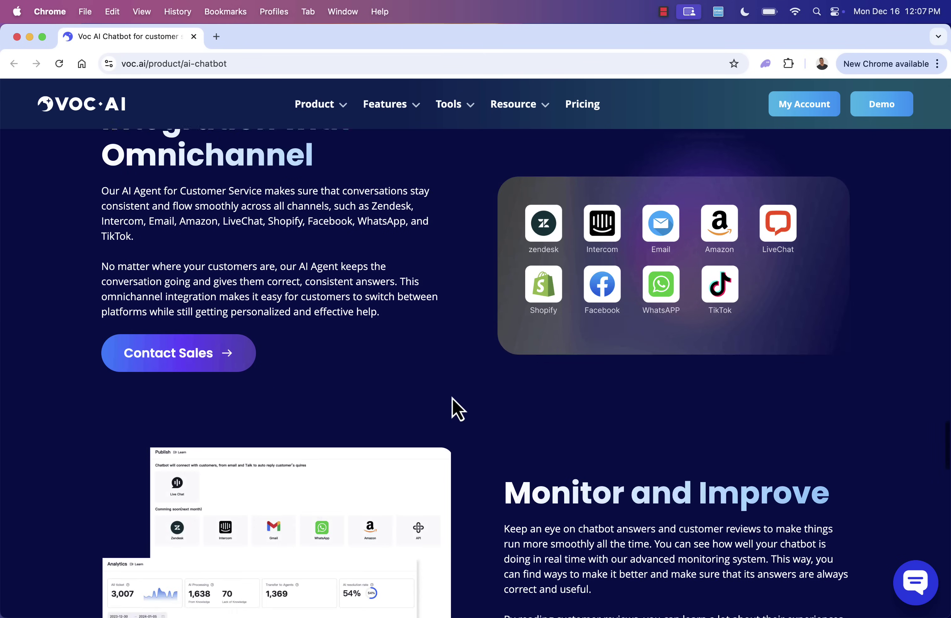
{"action": "scroll", "coordinate": [453, 398], "scroll_direction": "down", "scroll_amount": 2}
{"action": "scroll", "coordinate": [453, 399], "scroll_direction": "down", "scroll_amount": 1}
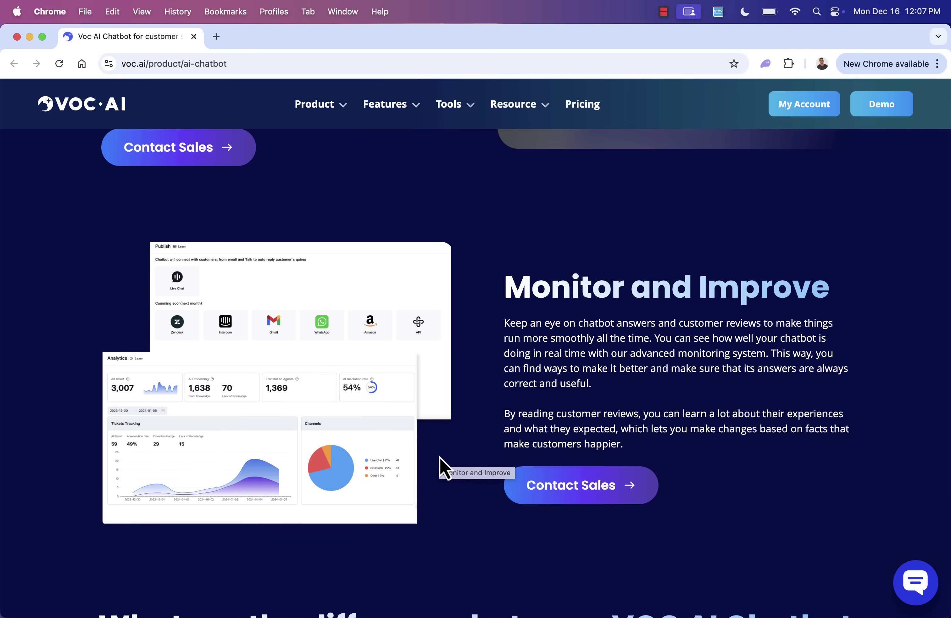
{"action": "scroll", "coordinate": [440, 465], "scroll_direction": "down", "scroll_amount": 10}
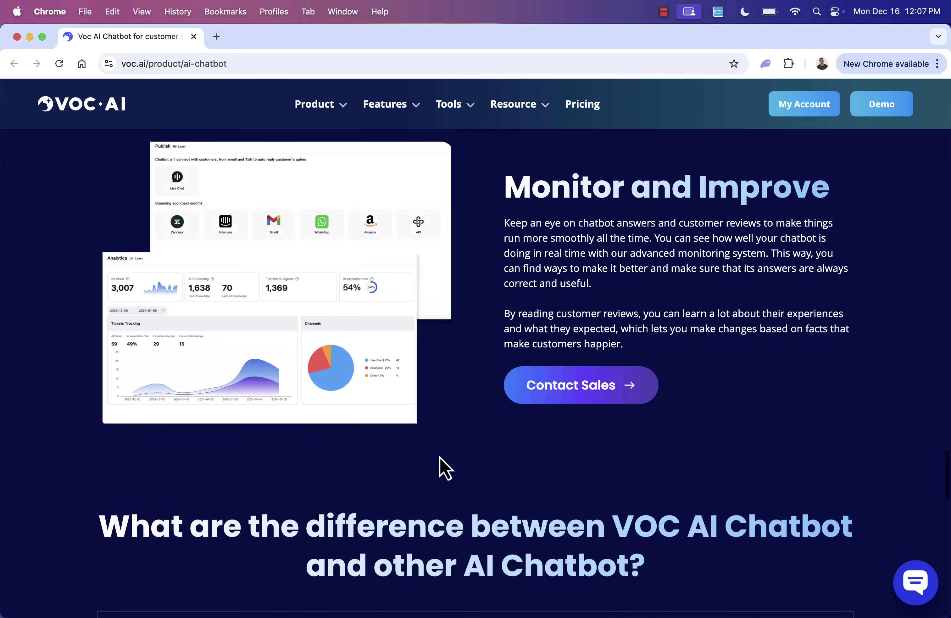
{"action": "scroll", "coordinate": [441, 465], "scroll_direction": "down", "scroll_amount": 1}
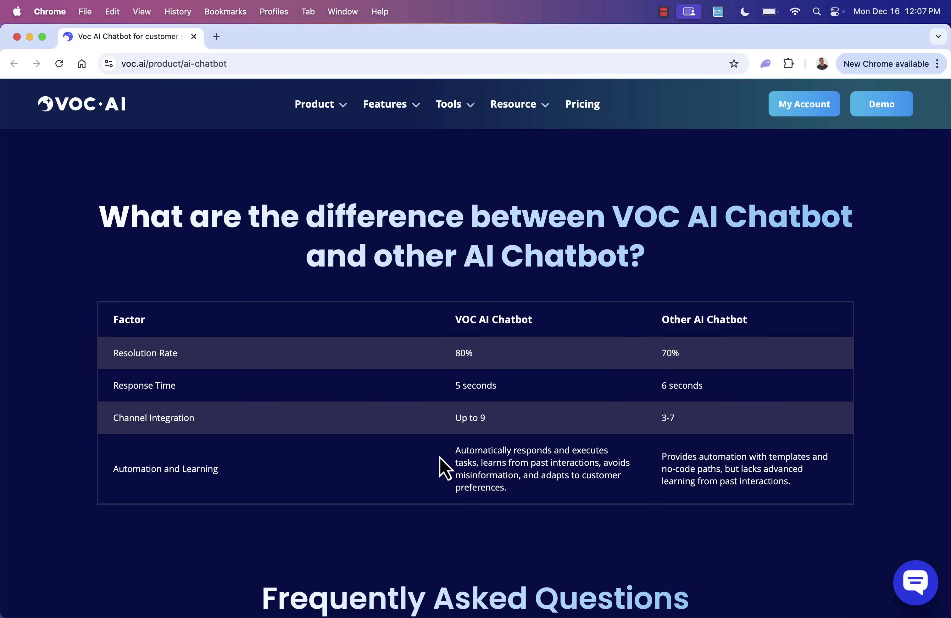
{"action": "scroll", "coordinate": [440, 465], "scroll_direction": "down", "scroll_amount": 15}
{"action": "scroll", "coordinate": [446, 468], "scroll_direction": "up", "scroll_amount": 15}
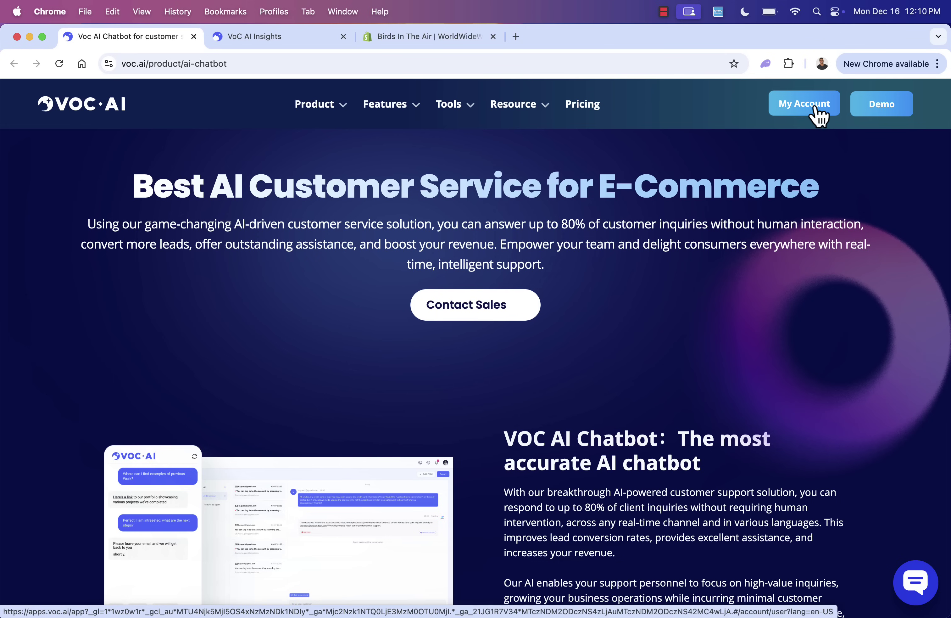
- Switch to the AI Chatbot product and create the chatbot with brand name 'Birds In The Air'
{"action": "left_click", "coordinate": [815, 108]}
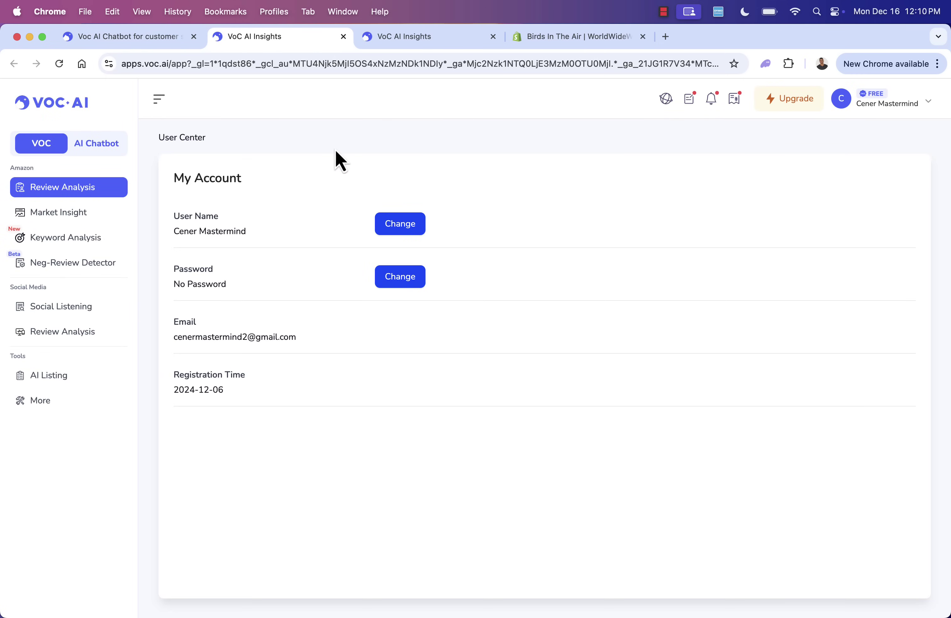
{"action": "left_click", "coordinate": [106, 143]}
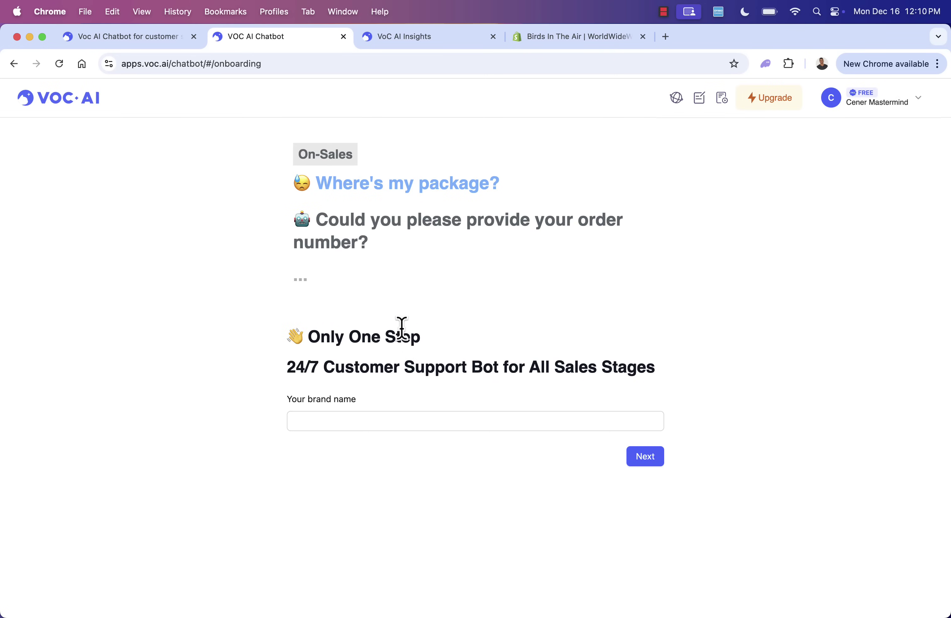
{"action": "left_click", "coordinate": [349, 424]}
{"action": "type", "text": "Birds In The Air"}
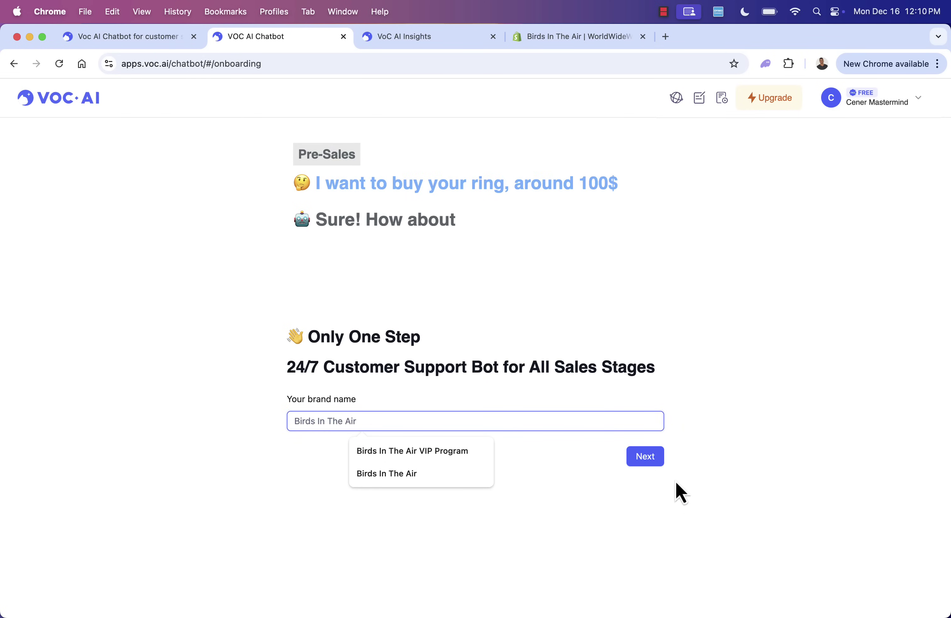
{"action": "left_click", "coordinate": [660, 461]}
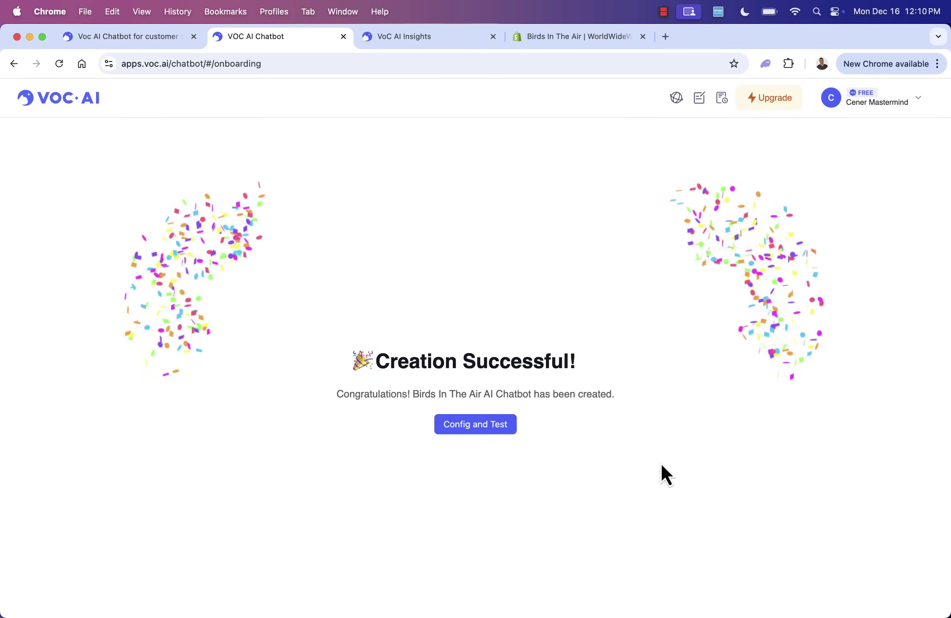
- Open Config and Test and read the Quick Start introduction and knowledge base description
{"action": "left_click", "coordinate": [468, 426]}
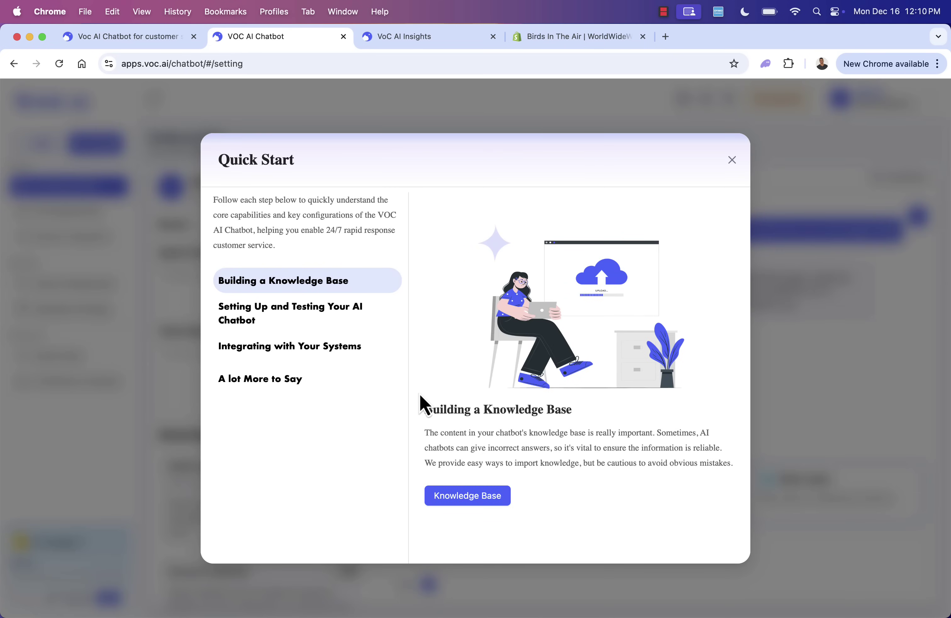
{"action": "left_click_drag", "start_coordinate": [272, 215], "coordinate": [330, 243]}
{"action": "left_click", "coordinate": [330, 243]}
{"action": "left_click_drag", "start_coordinate": [471, 436], "coordinate": [623, 445]}
{"action": "left_click", "coordinate": [627, 452]}
{"action": "left_click_drag", "start_coordinate": [471, 447], "coordinate": [580, 451]}
{"action": "left_click", "coordinate": [571, 438]}
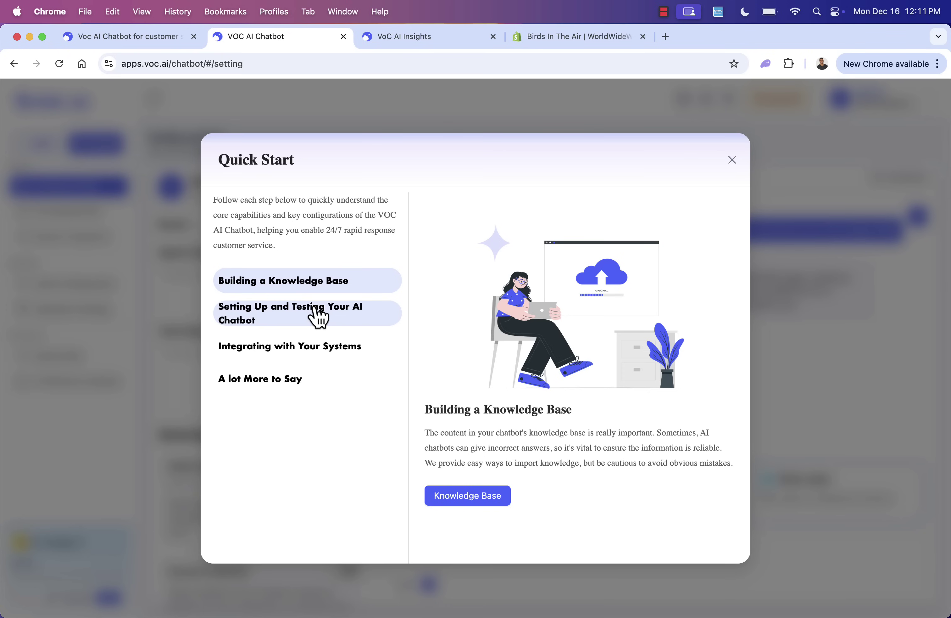
- Browse the Quick Start steps: Setting Up and Testing, Integrating with Your Systems, A lot More to Say
{"action": "left_click", "coordinate": [319, 318]}
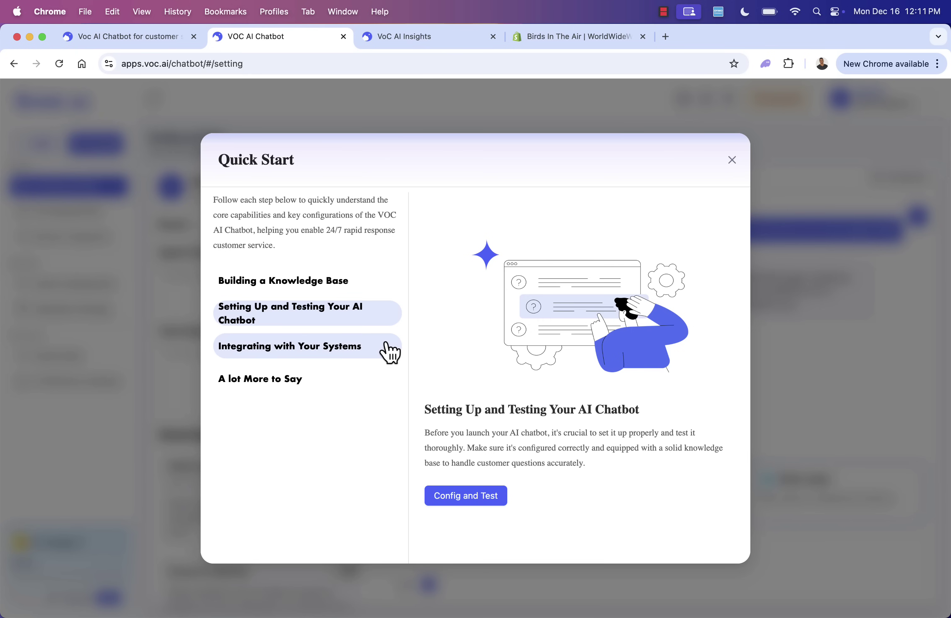
{"action": "left_click", "coordinate": [292, 353]}
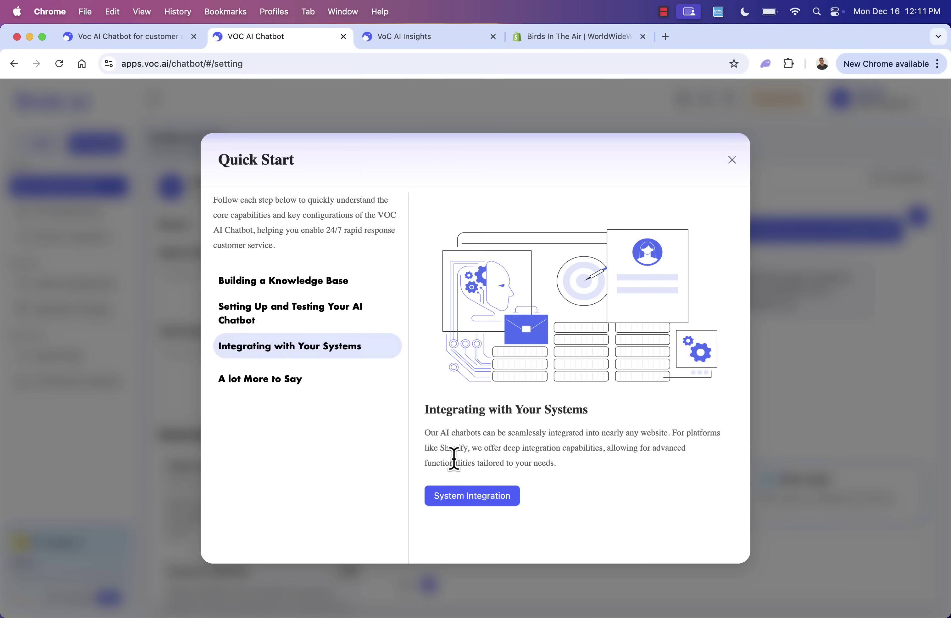
{"action": "left_click", "coordinate": [280, 383]}
{"action": "left_click_drag", "start_coordinate": [473, 433], "coordinate": [595, 490]}
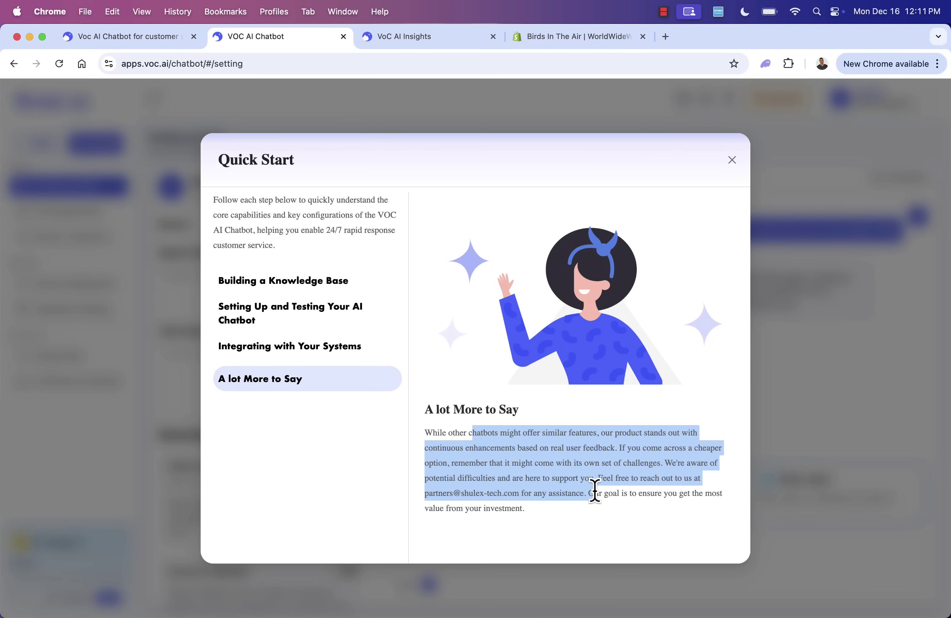
{"action": "left_click", "coordinate": [354, 365]}
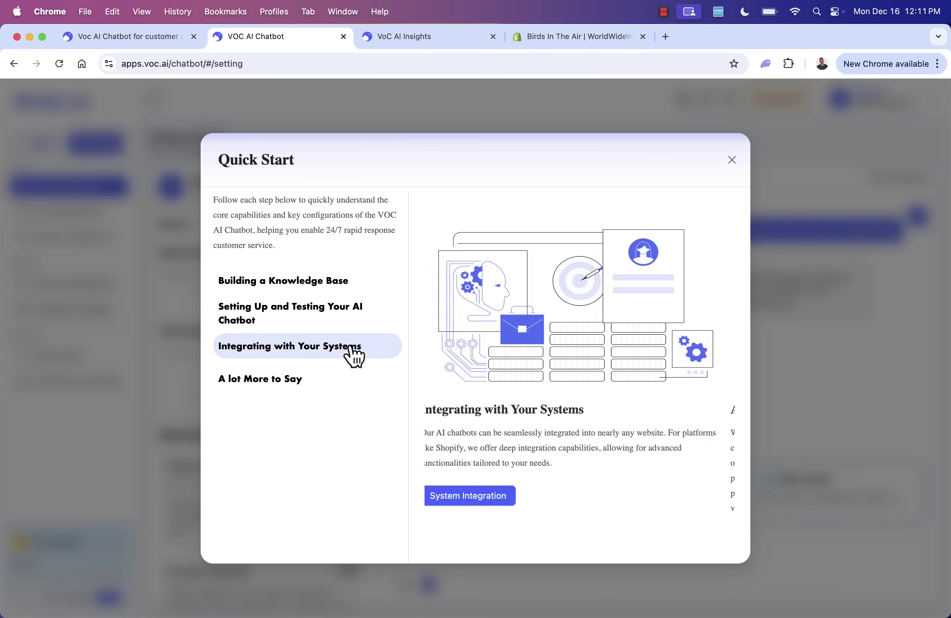
{"action": "left_click", "coordinate": [340, 323]}
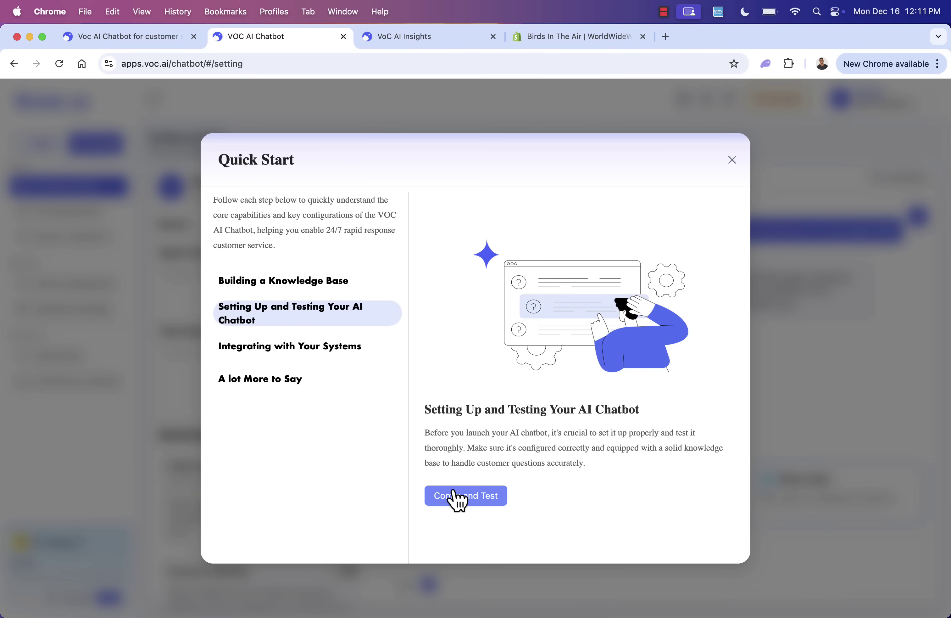
{"action": "left_click", "coordinate": [336, 351]}
- Go to System Integration and scroll through the integrations down to Ticket Apps
{"action": "left_click", "coordinate": [479, 502]}
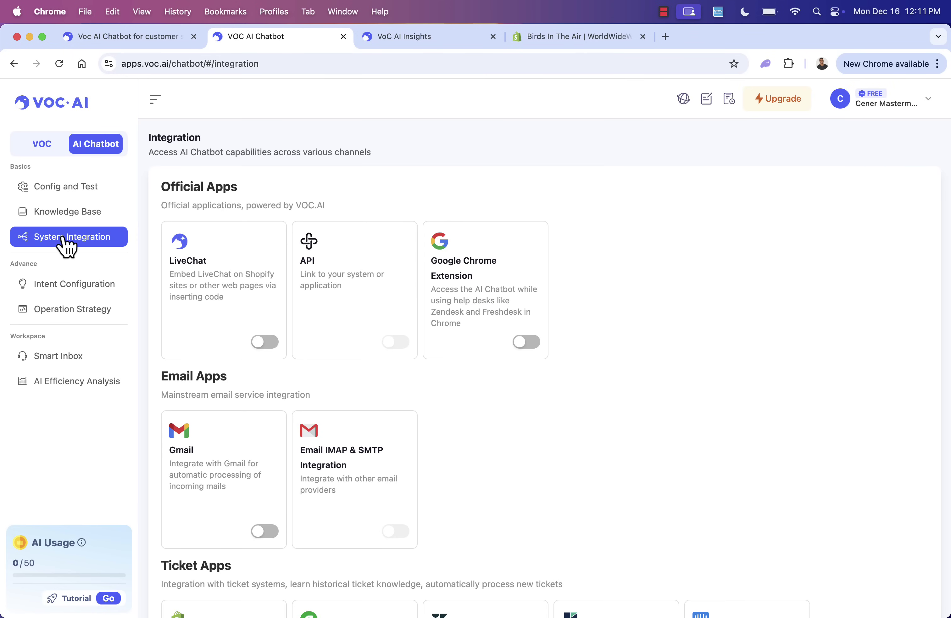
{"action": "scroll", "coordinate": [213, 312], "scroll_direction": "down", "scroll_amount": 5}
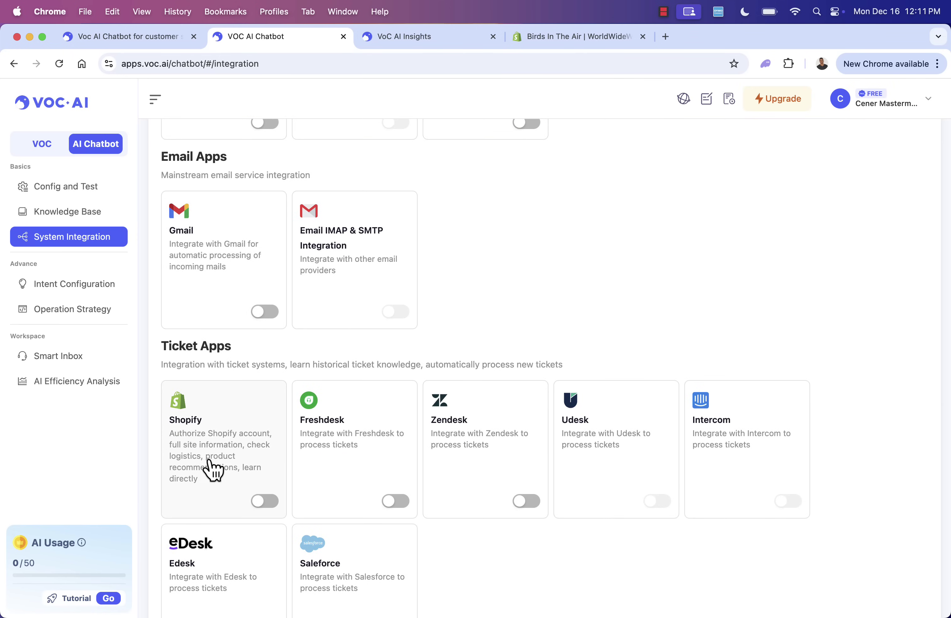
{"action": "scroll", "coordinate": [213, 467], "scroll_direction": "down", "scroll_amount": 4}
{"action": "scroll", "coordinate": [213, 466], "scroll_direction": "up", "scroll_amount": 10}
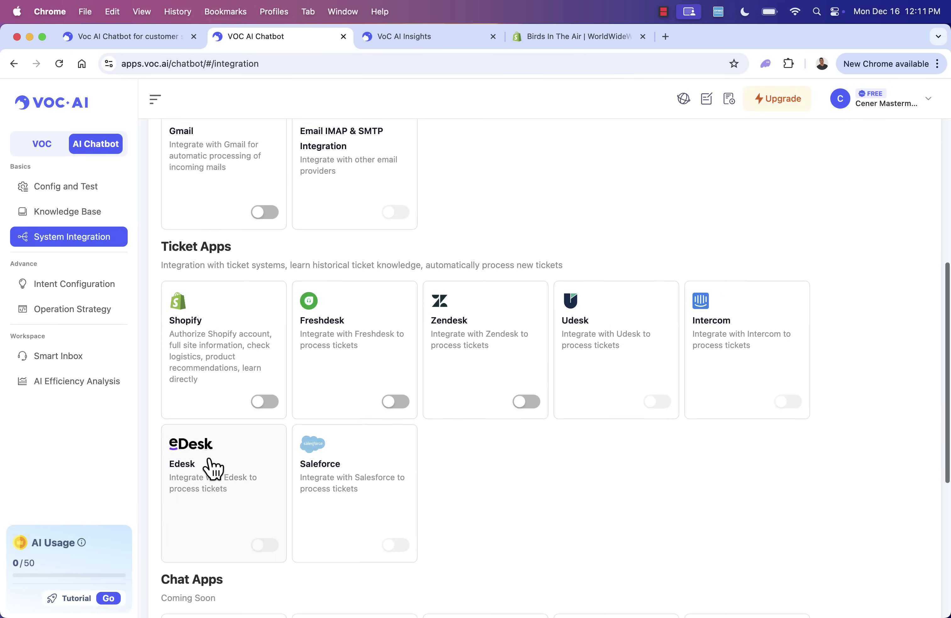
{"action": "scroll", "coordinate": [583, 478], "scroll_direction": "down", "scroll_amount": 8}
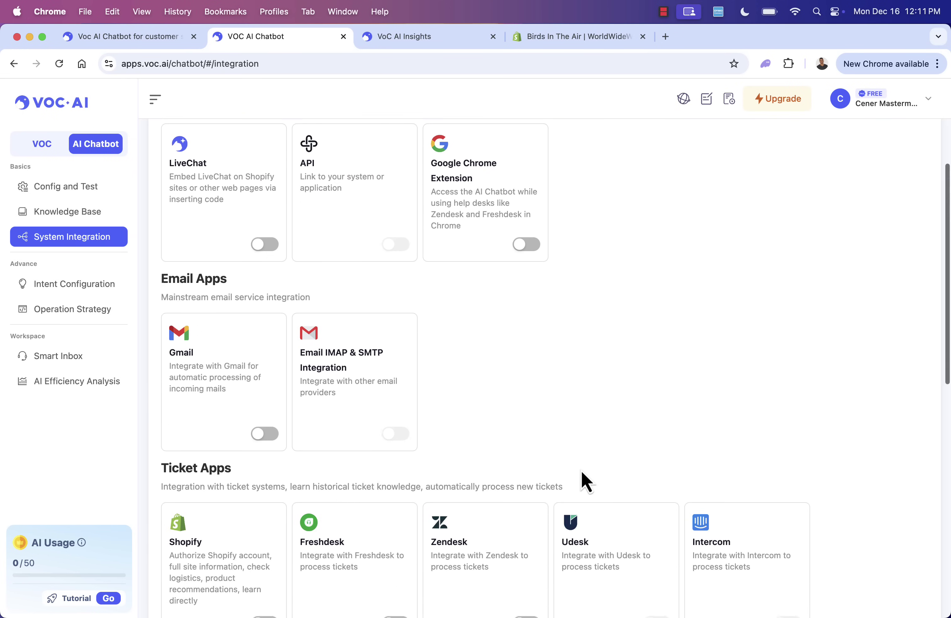
{"action": "scroll", "coordinate": [581, 470], "scroll_direction": "down", "scroll_amount": 6}
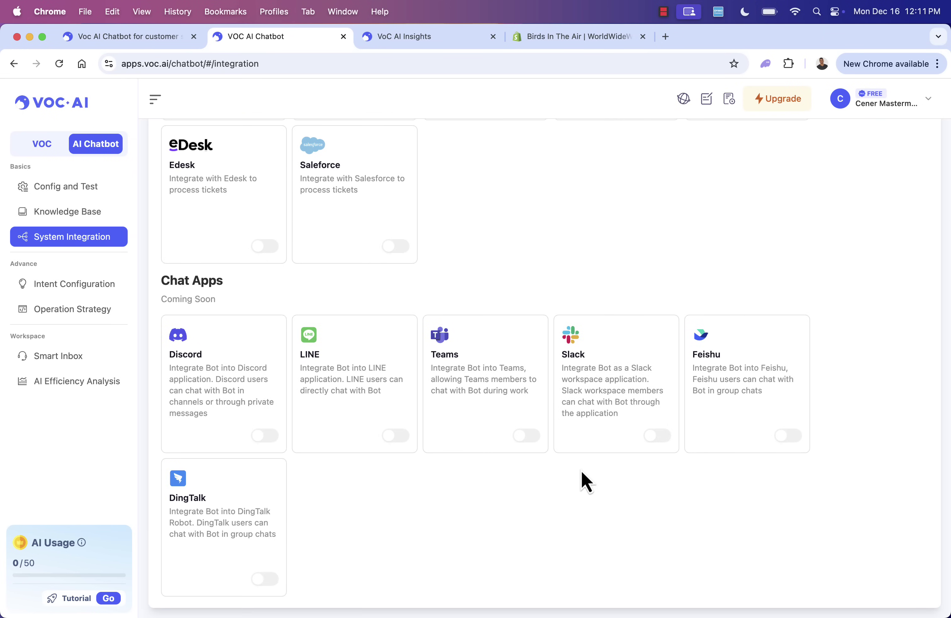
{"action": "scroll", "coordinate": [590, 205], "scroll_direction": "up", "scroll_amount": 4}
{"action": "scroll", "coordinate": [592, 202], "scroll_direction": "up", "scroll_amount": 3}
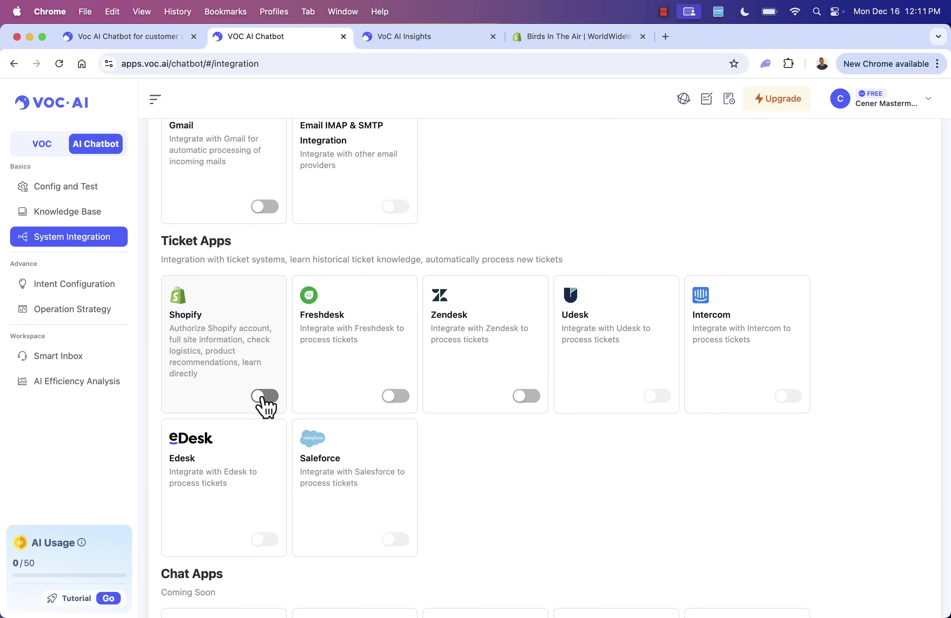
- Switch on the Shopify integration card and begin authorizing the store
{"action": "left_click", "coordinate": [264, 396]}
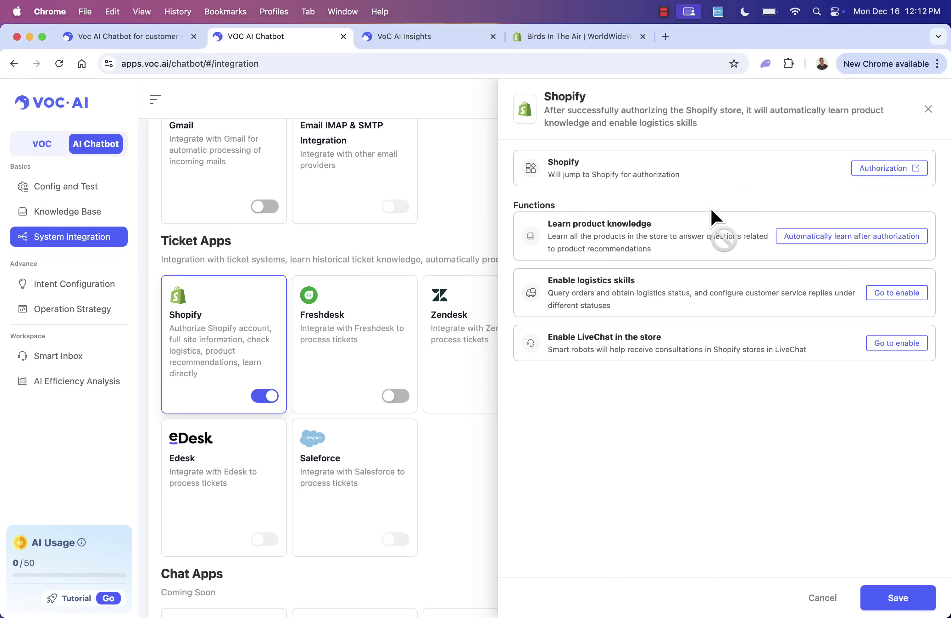
{"action": "left_click", "coordinate": [874, 177]}
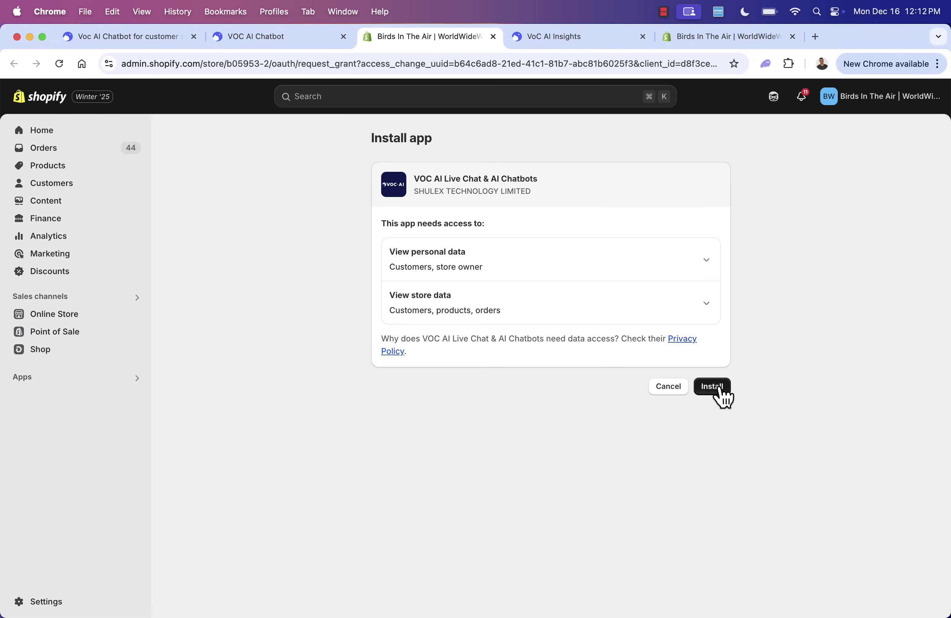
- Grant VOC AI Live Chat & AI Chatbots access by installing it on the Shopify store
{"action": "left_click", "coordinate": [708, 386]}
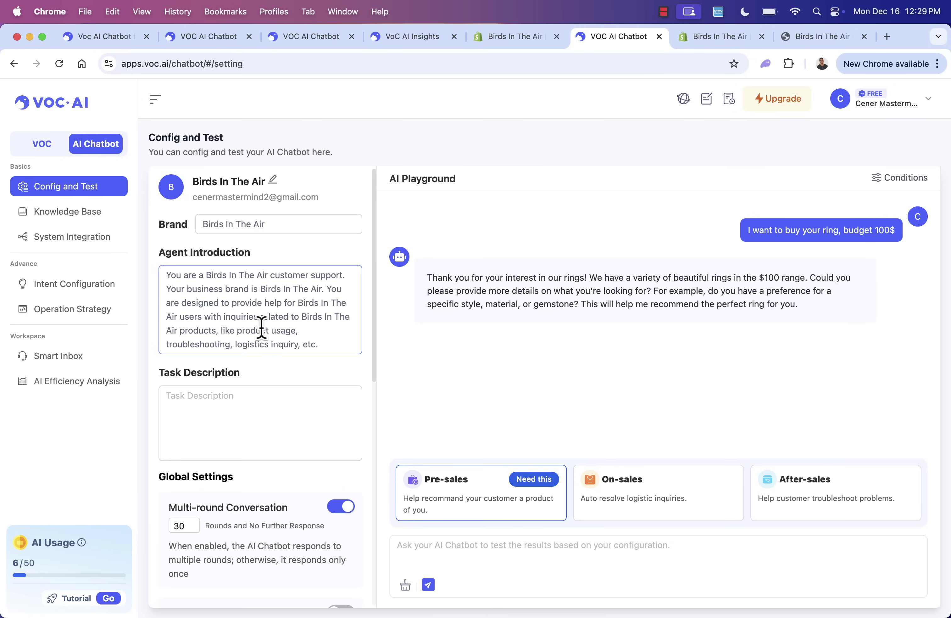
- Review the Config and Test settings, choose the Pre-sales scenario and ready the chat box
{"action": "scroll", "coordinate": [262, 327], "scroll_direction": "down", "scroll_amount": 2}
{"action": "scroll", "coordinate": [261, 326], "scroll_direction": "down", "scroll_amount": 2}
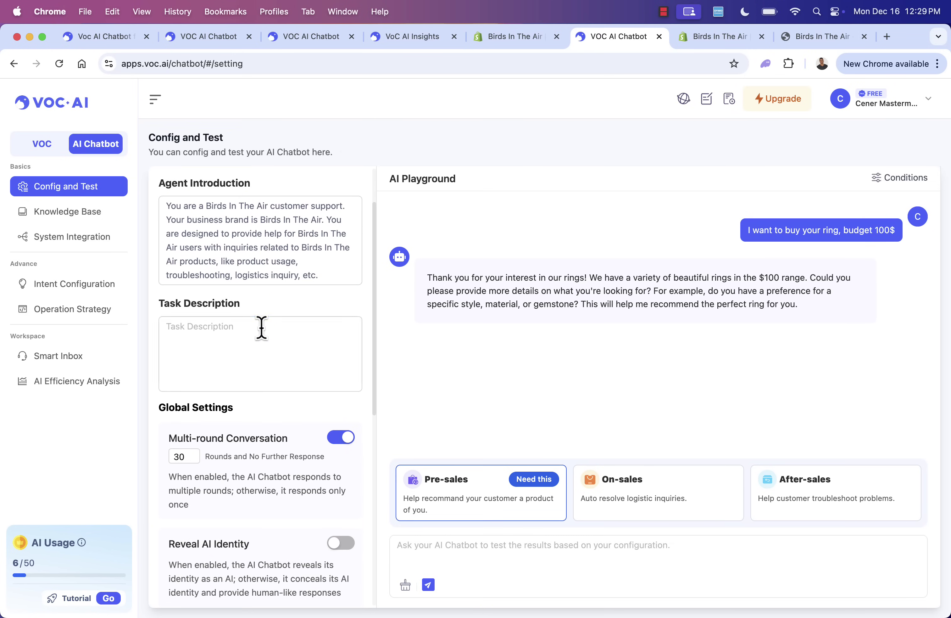
{"action": "scroll", "coordinate": [261, 341], "scroll_direction": "up", "scroll_amount": 3}
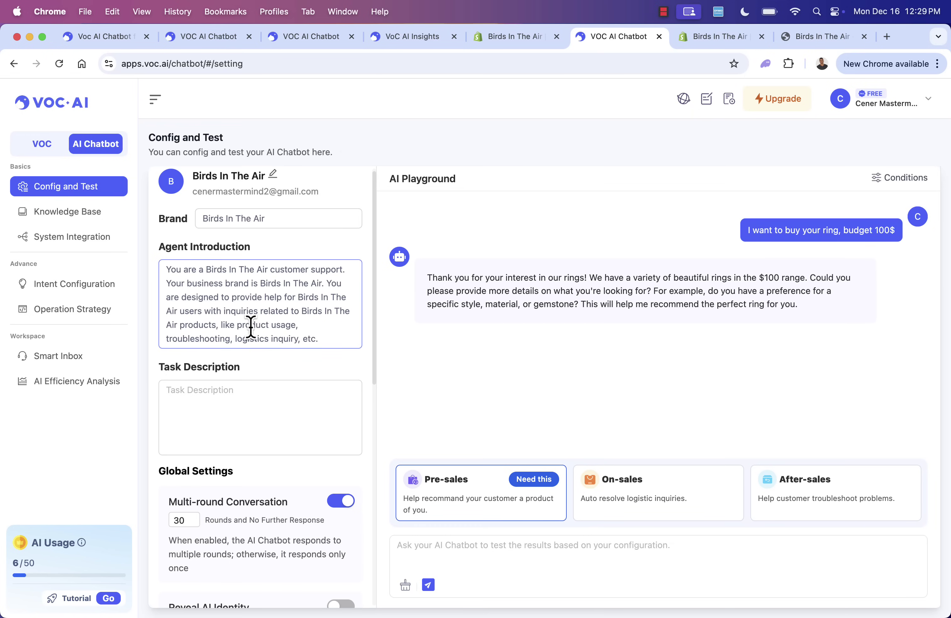
{"action": "scroll", "coordinate": [251, 327], "scroll_direction": "down", "scroll_amount": 10}
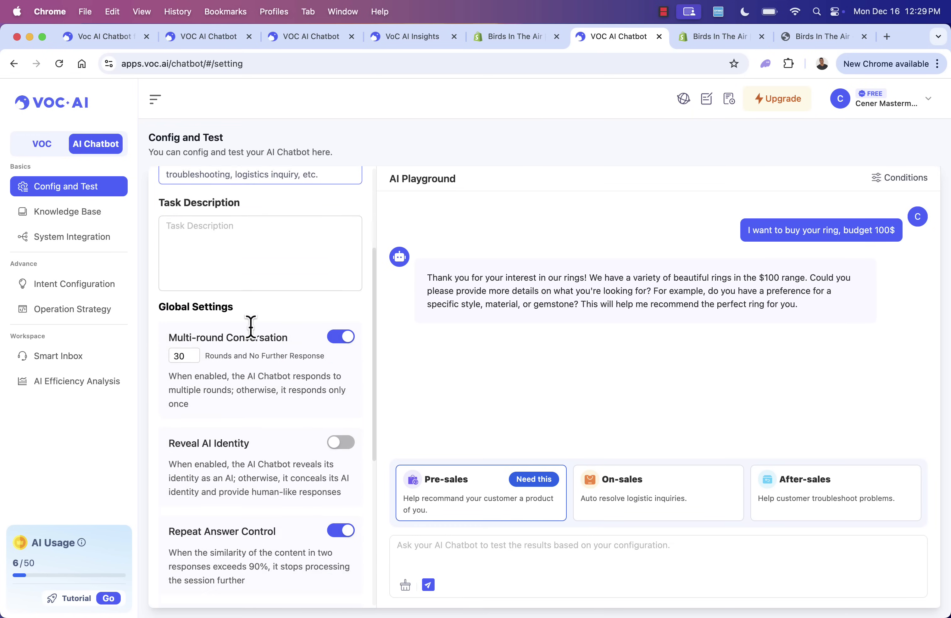
{"action": "scroll", "coordinate": [253, 333], "scroll_direction": "down", "scroll_amount": 3}
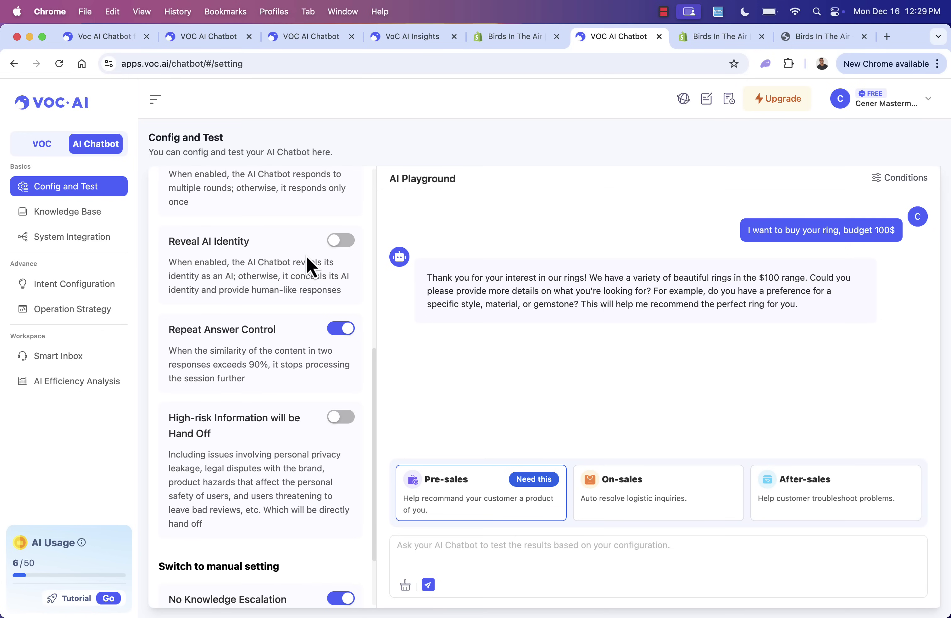
{"action": "scroll", "coordinate": [238, 303], "scroll_direction": "up", "scroll_amount": 10}
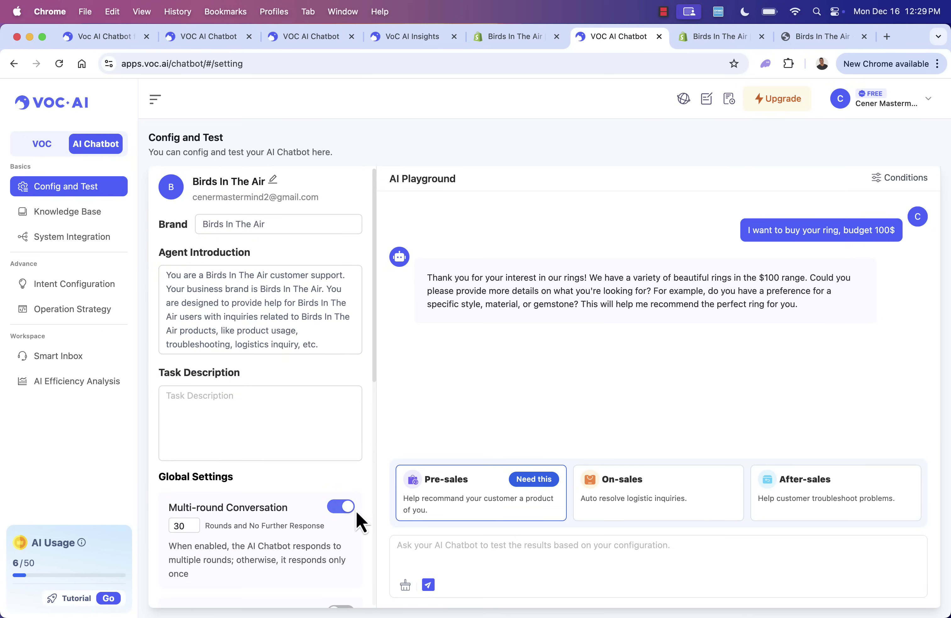
{"action": "left_click", "coordinate": [456, 506]}
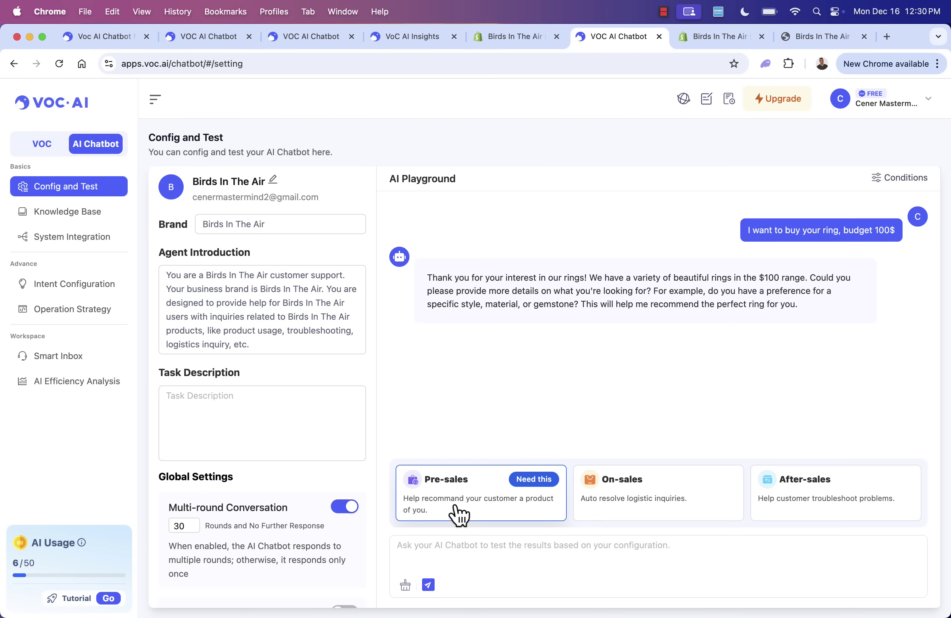
{"action": "left_click", "coordinate": [425, 554]}
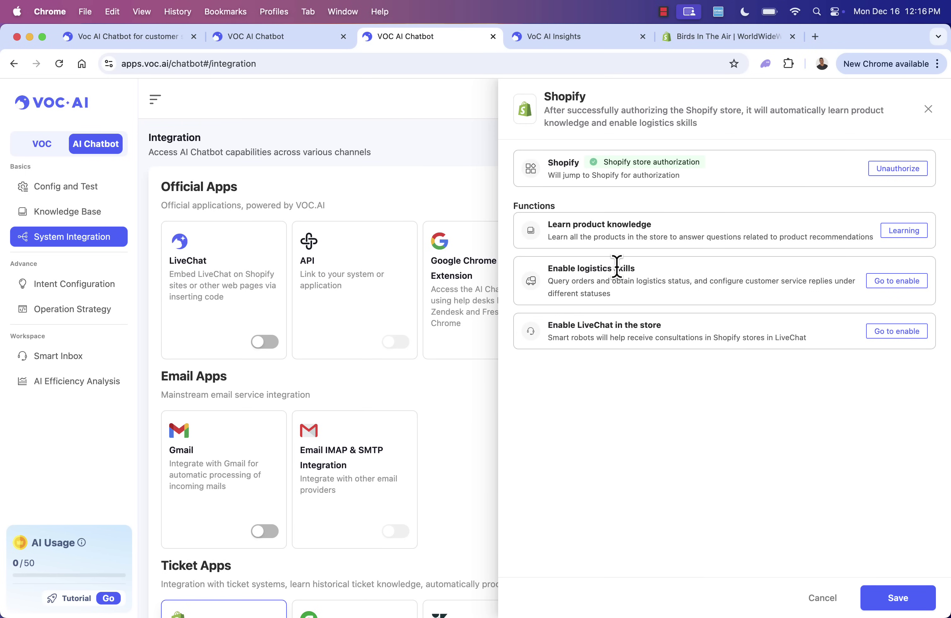
- Open the Logistic Inquiry skill and send a demo logistics query with the suggested order number
{"action": "left_click", "coordinate": [917, 283]}
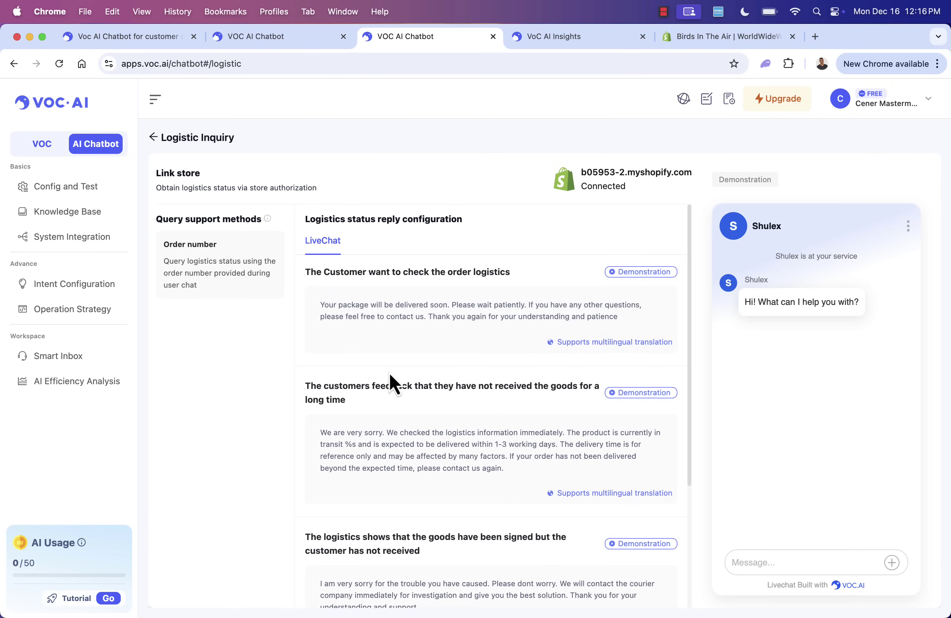
{"action": "left_click", "coordinate": [650, 277]}
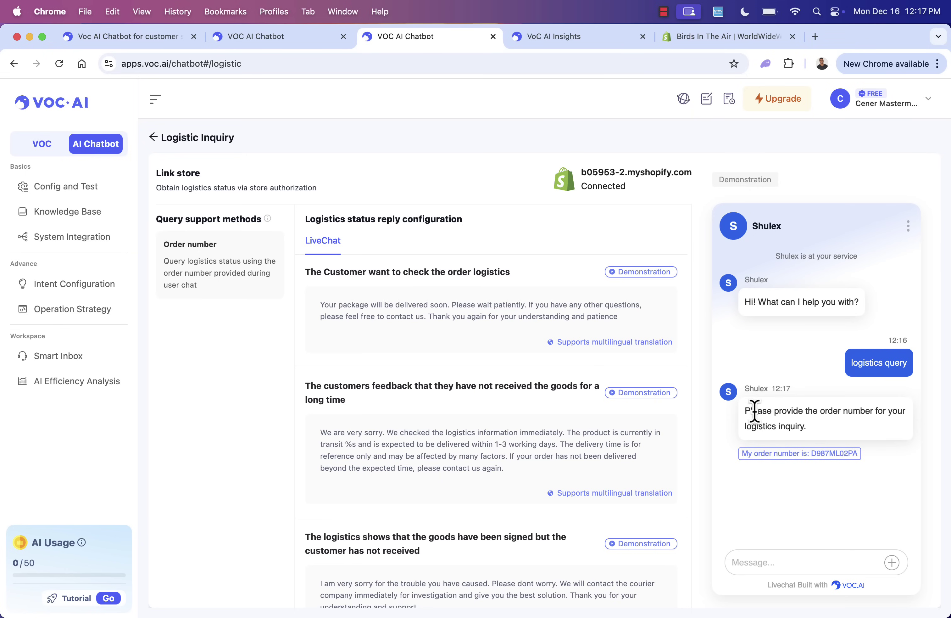
{"action": "left_click", "coordinate": [787, 452]}
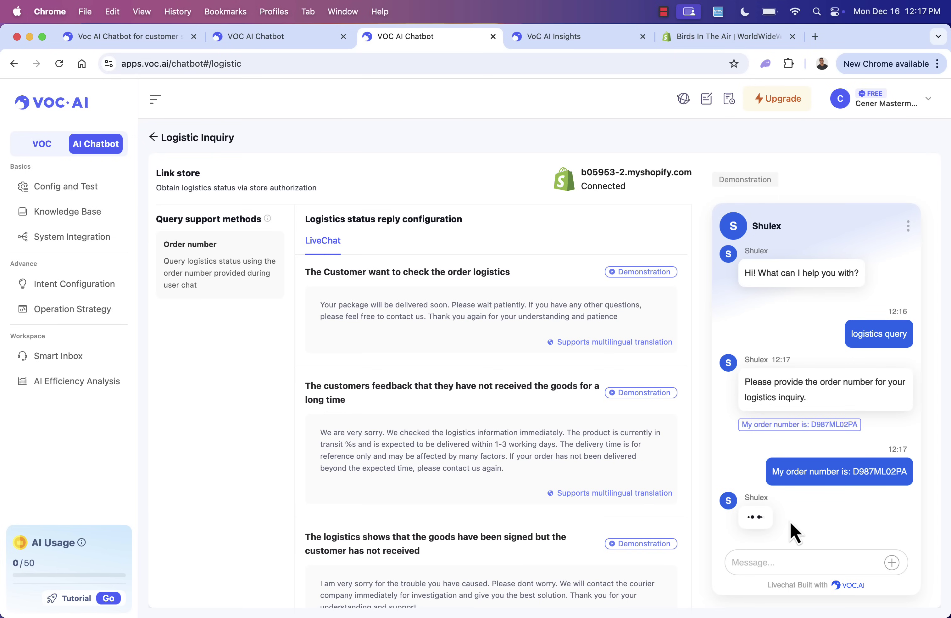
{"action": "double_click", "coordinate": [861, 470]}
{"action": "left_click", "coordinate": [862, 471]}
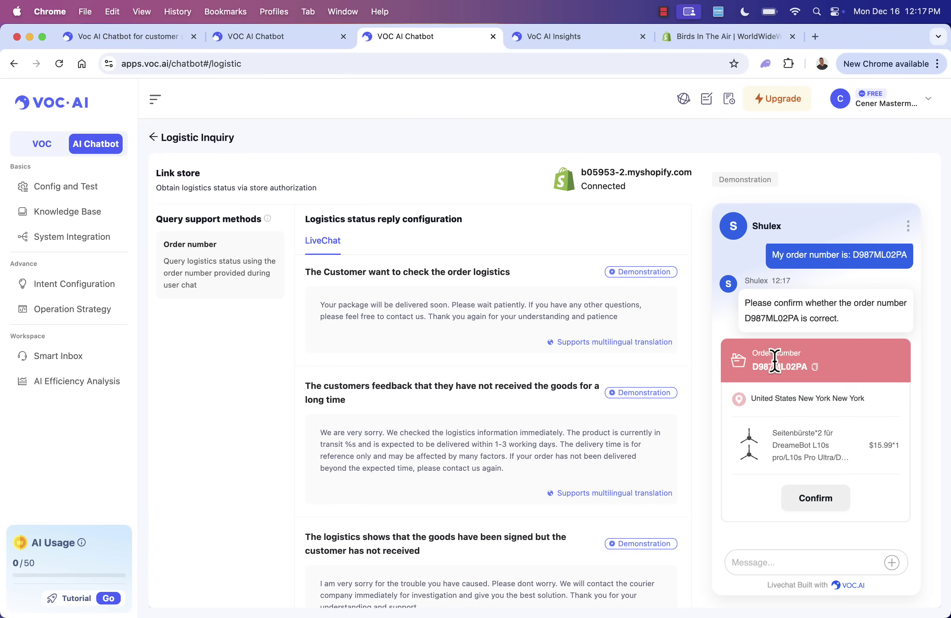
{"action": "left_click_drag", "start_coordinate": [745, 302], "coordinate": [833, 301]}
{"action": "left_click", "coordinate": [833, 302]}
- Confirm the demo order, view its tracking details, then return to the integrations page
{"action": "left_click", "coordinate": [817, 497]}
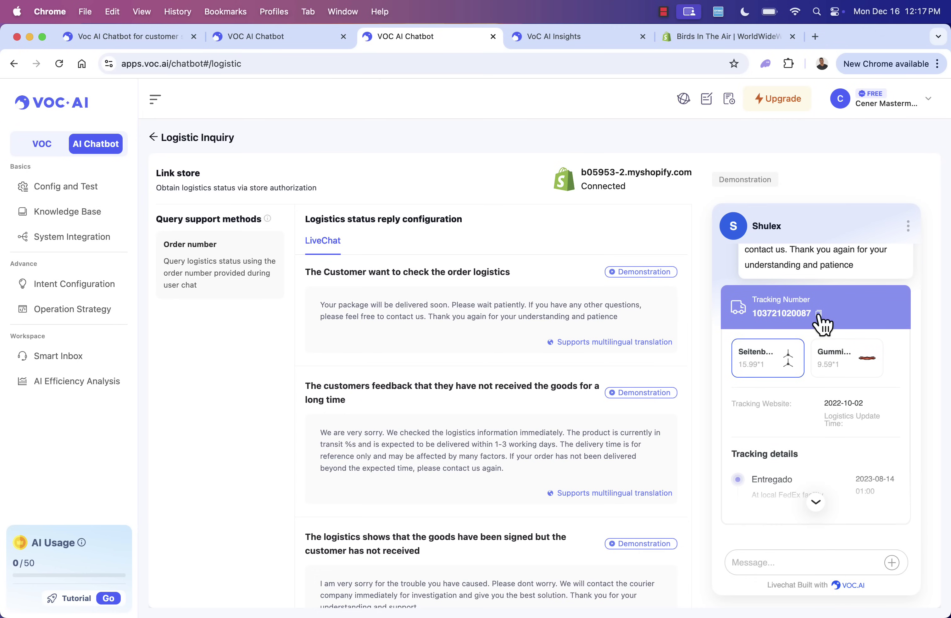
{"action": "left_click", "coordinate": [816, 502]}
{"action": "scroll", "coordinate": [810, 514], "scroll_direction": "down", "scroll_amount": 2}
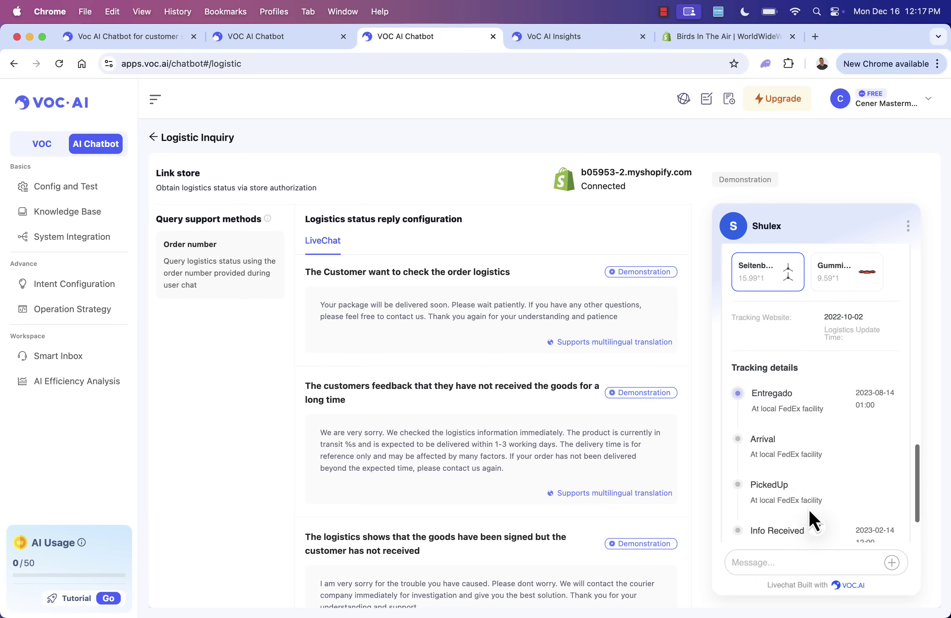
{"action": "scroll", "coordinate": [782, 429], "scroll_direction": "up", "scroll_amount": 3}
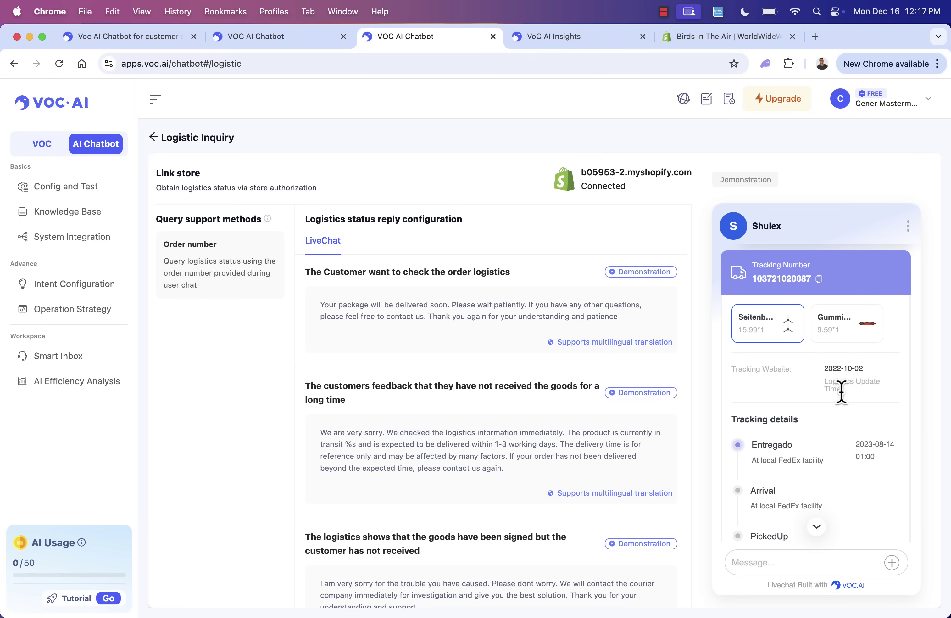
{"action": "scroll", "coordinate": [842, 397], "scroll_direction": "up", "scroll_amount": 5}
{"action": "scroll", "coordinate": [802, 466], "scroll_direction": "up", "scroll_amount": 2}
{"action": "left_click_drag", "start_coordinate": [746, 395], "coordinate": [792, 410]}
{"action": "left_click", "coordinate": [795, 409]}
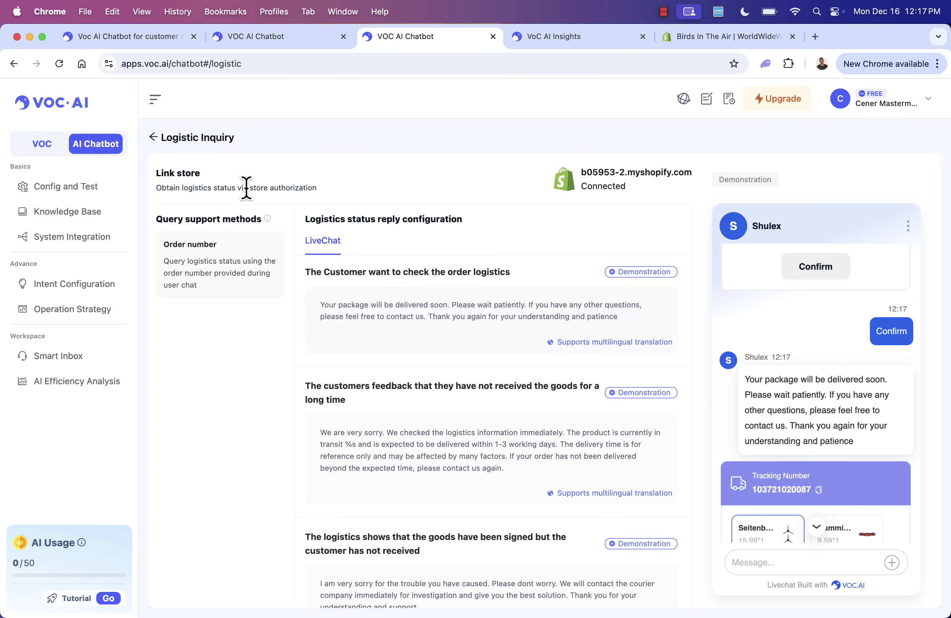
{"action": "left_click", "coordinate": [153, 139]}
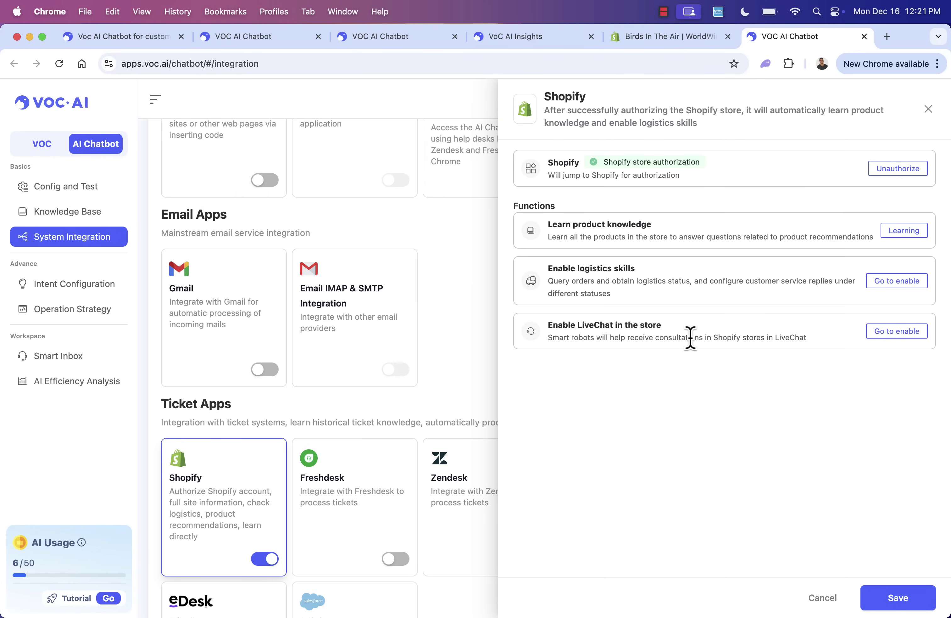
- Open LiveChat appearance settings, keeping the first launcher icon with shadow off
{"action": "left_click", "coordinate": [902, 331]}
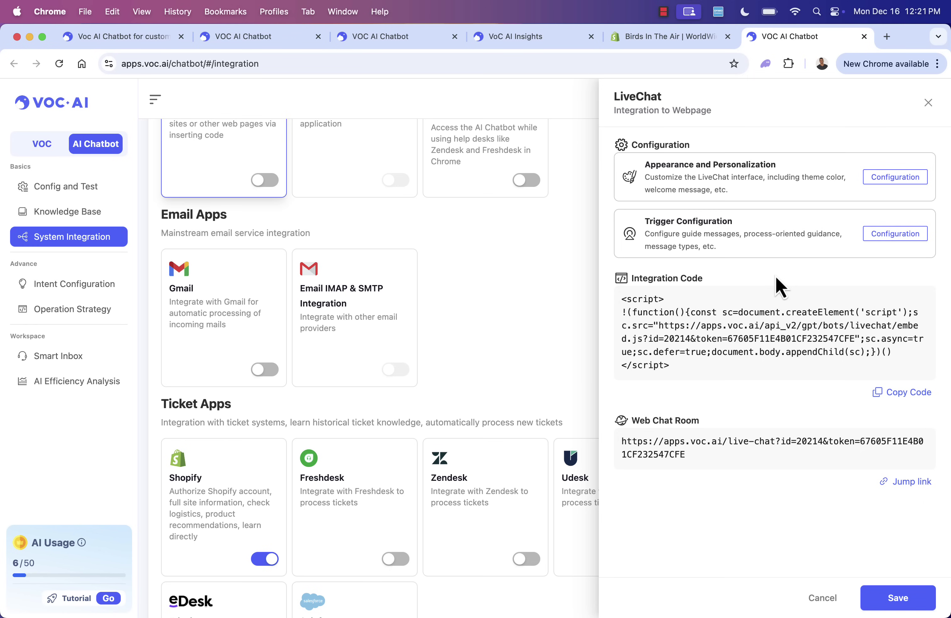
{"action": "left_click", "coordinate": [897, 178]}
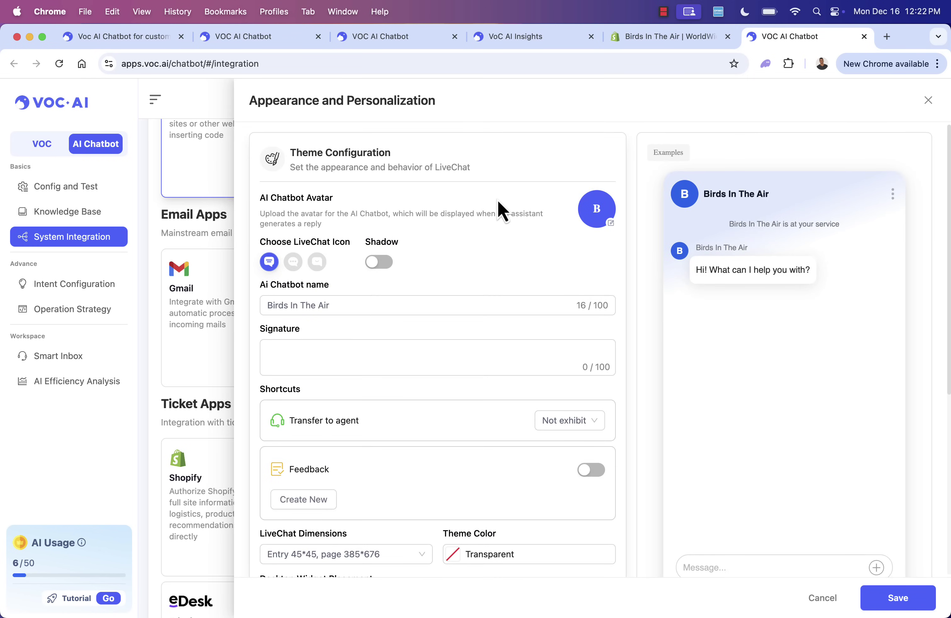
{"action": "left_click", "coordinate": [293, 261]}
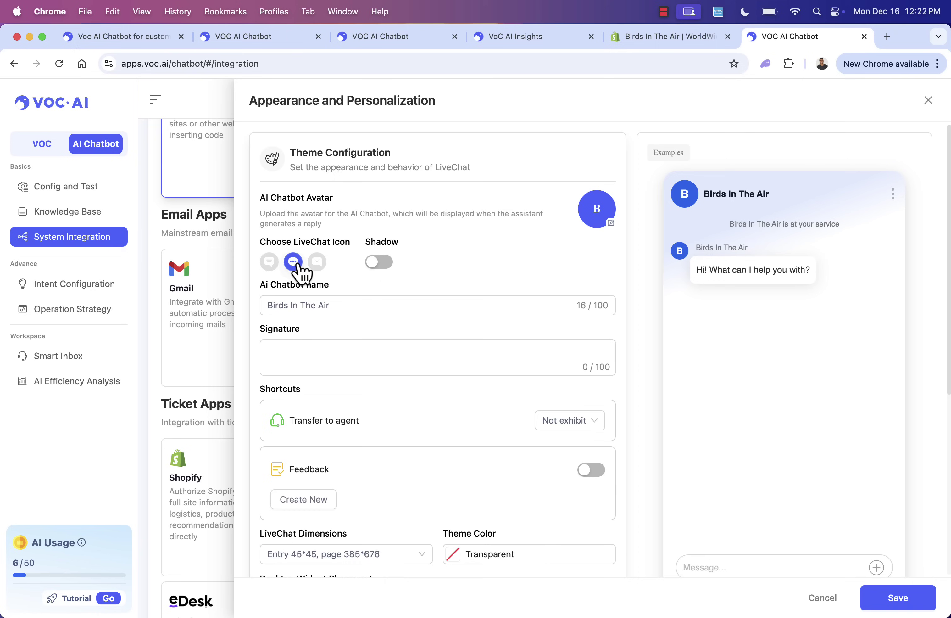
{"action": "left_click", "coordinate": [317, 263]}
{"action": "left_click", "coordinate": [293, 264]}
{"action": "left_click", "coordinate": [269, 263]}
{"action": "left_click", "coordinate": [383, 265]}
{"action": "left_click", "coordinate": [383, 265]}
- Rename the chatbot to 'Birds In The Air Customer Agent' and add a signature with the agent's name
{"action": "left_click", "coordinate": [353, 301]}
{"action": "type", "text": "Customer Agent"}
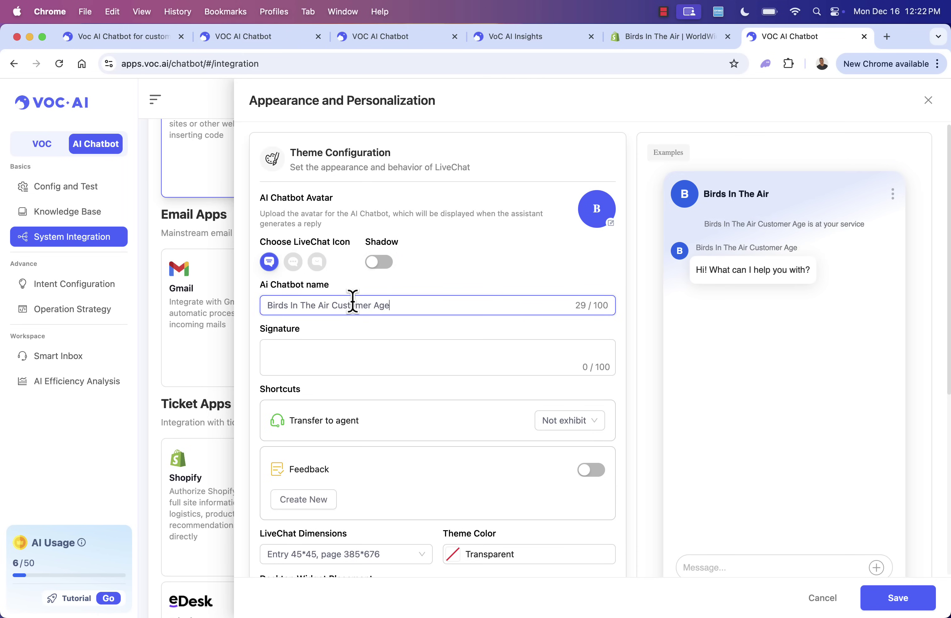
{"action": "left_click", "coordinate": [319, 353]}
{"action": "type", "text": "- Justin"}
- Review the remaining appearance and personalization options and save them
{"action": "scroll", "coordinate": [424, 378], "scroll_direction": "down", "scroll_amount": 5}
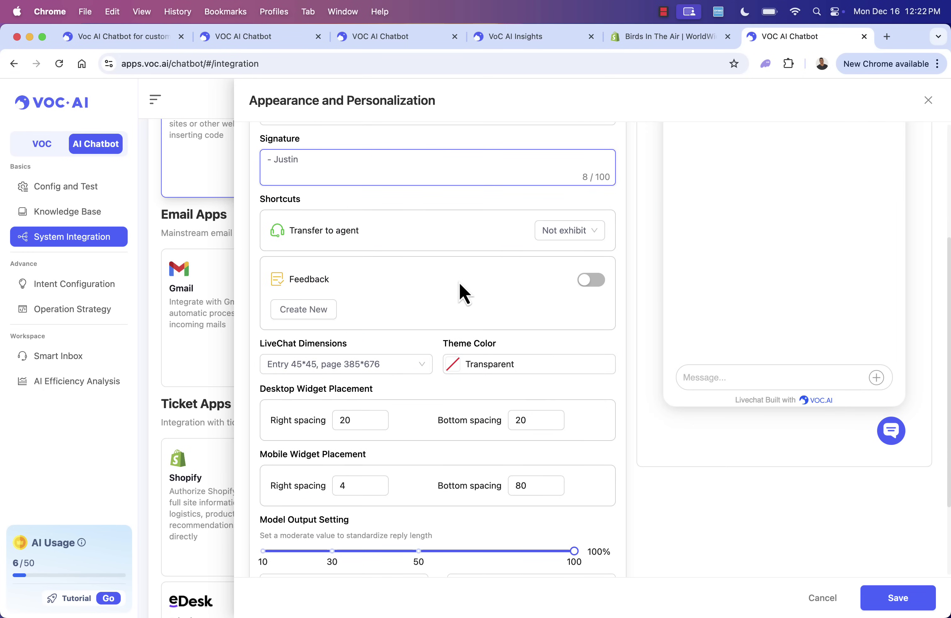
{"action": "scroll", "coordinate": [459, 282], "scroll_direction": "down", "scroll_amount": 1}
{"action": "scroll", "coordinate": [459, 283], "scroll_direction": "up", "scroll_amount": 5}
{"action": "scroll", "coordinate": [460, 283], "scroll_direction": "down", "scroll_amount": 4}
{"action": "scroll", "coordinate": [460, 283], "scroll_direction": "down", "scroll_amount": 2}
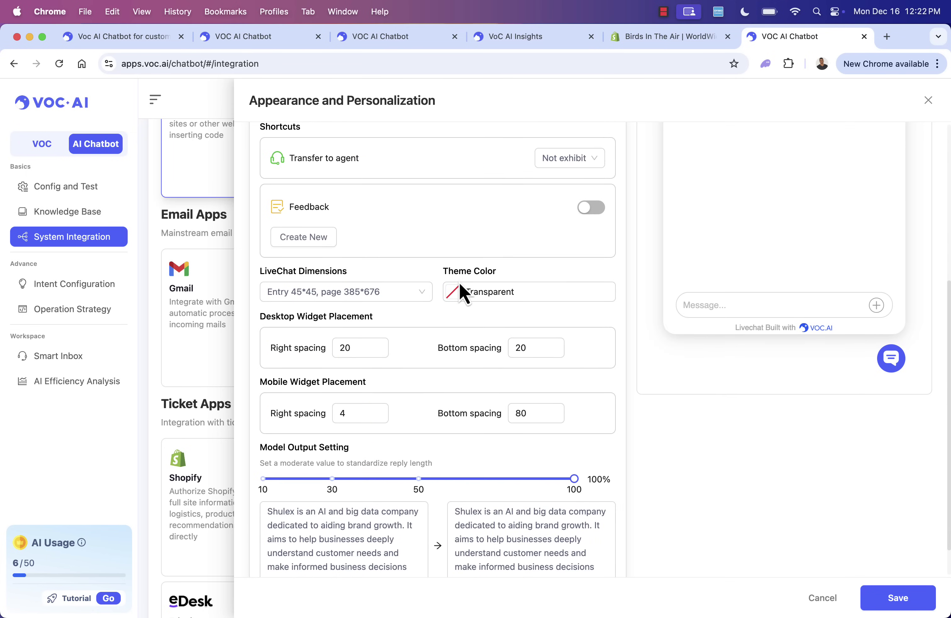
{"action": "scroll", "coordinate": [345, 278], "scroll_direction": "down", "scroll_amount": 1}
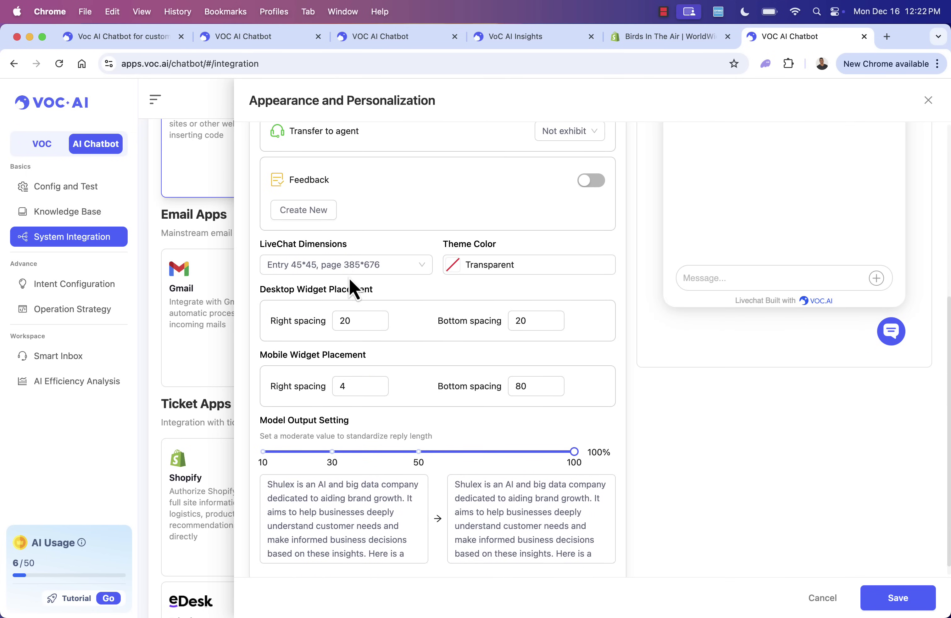
{"action": "scroll", "coordinate": [532, 246], "scroll_direction": "up", "scroll_amount": 3}
{"action": "scroll", "coordinate": [533, 249], "scroll_direction": "down", "scroll_amount": 3}
{"action": "scroll", "coordinate": [535, 255], "scroll_direction": "down", "scroll_amount": 1}
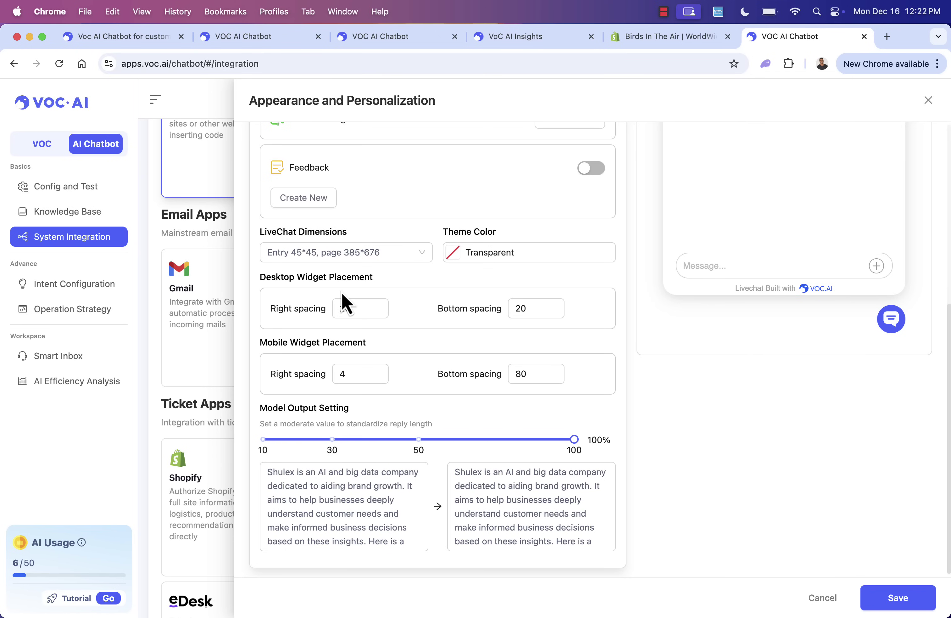
{"action": "scroll", "coordinate": [321, 424], "scroll_direction": "down", "scroll_amount": 1}
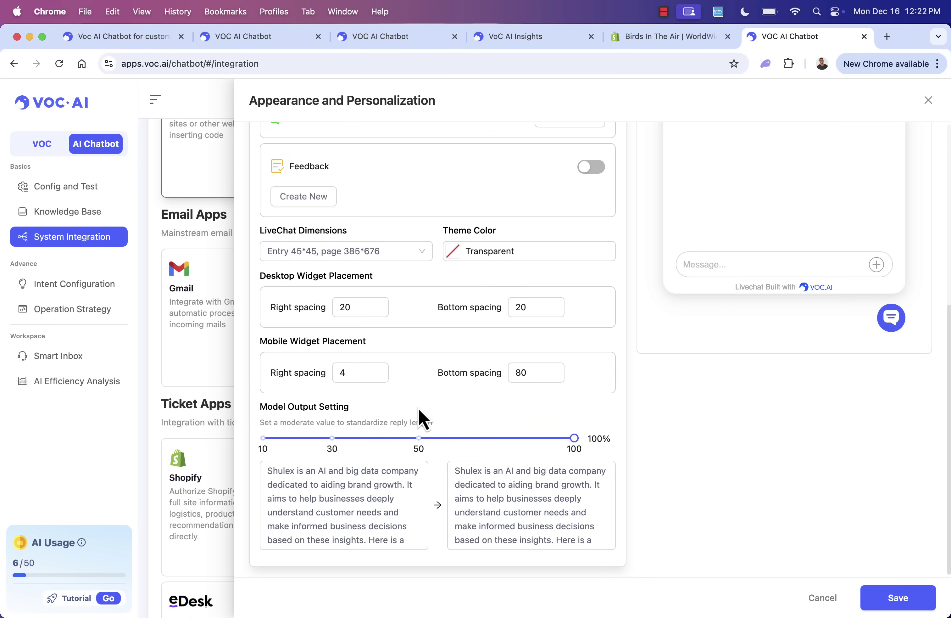
{"action": "scroll", "coordinate": [423, 417], "scroll_direction": "up", "scroll_amount": 8}
{"action": "scroll", "coordinate": [730, 277], "scroll_direction": "down", "scroll_amount": 8}
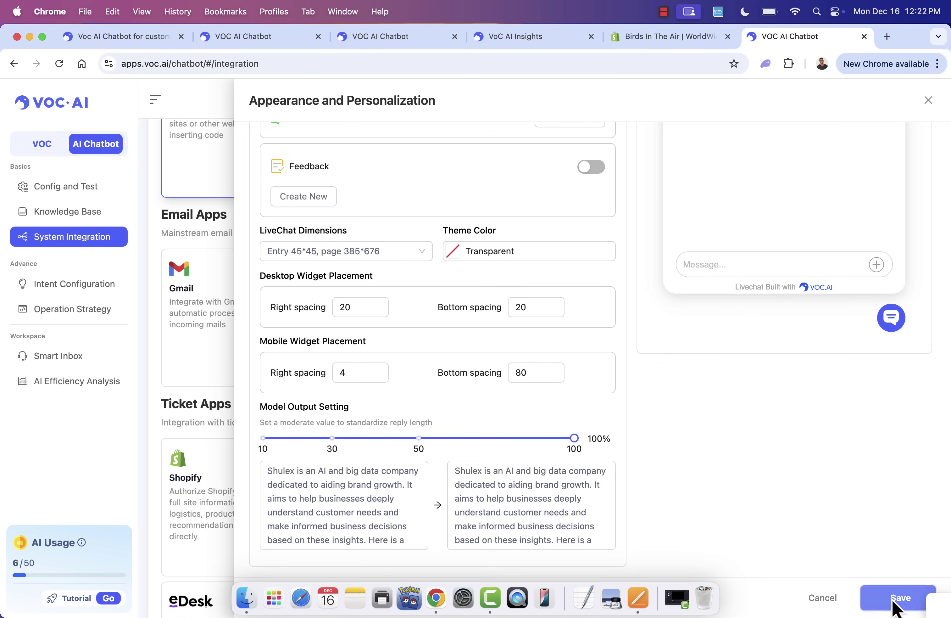
{"action": "left_click", "coordinate": [892, 599]}
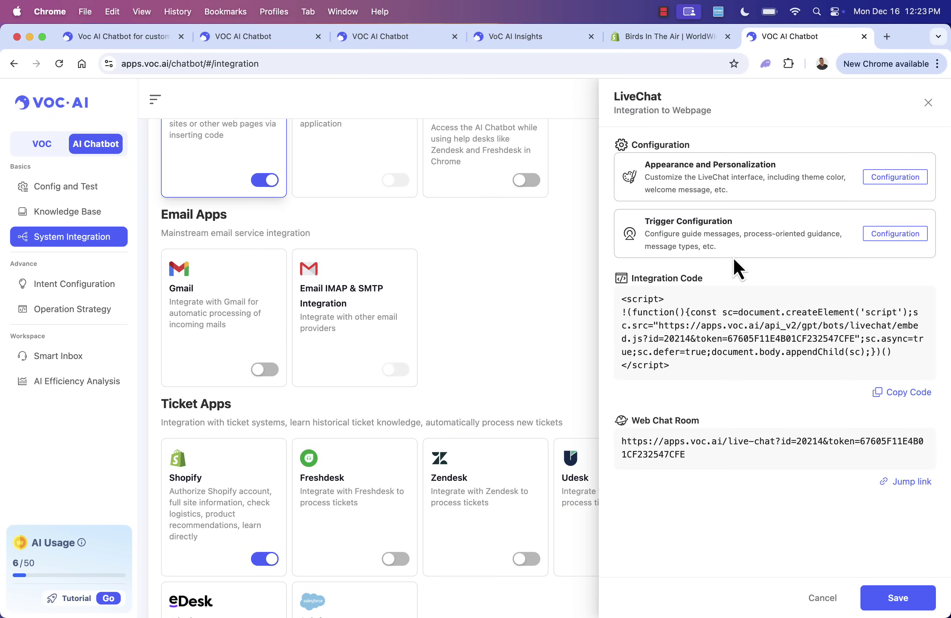
- Open the LiveChat trigger settings, leaving customer satisfaction collection off
{"action": "left_click", "coordinate": [895, 233]}
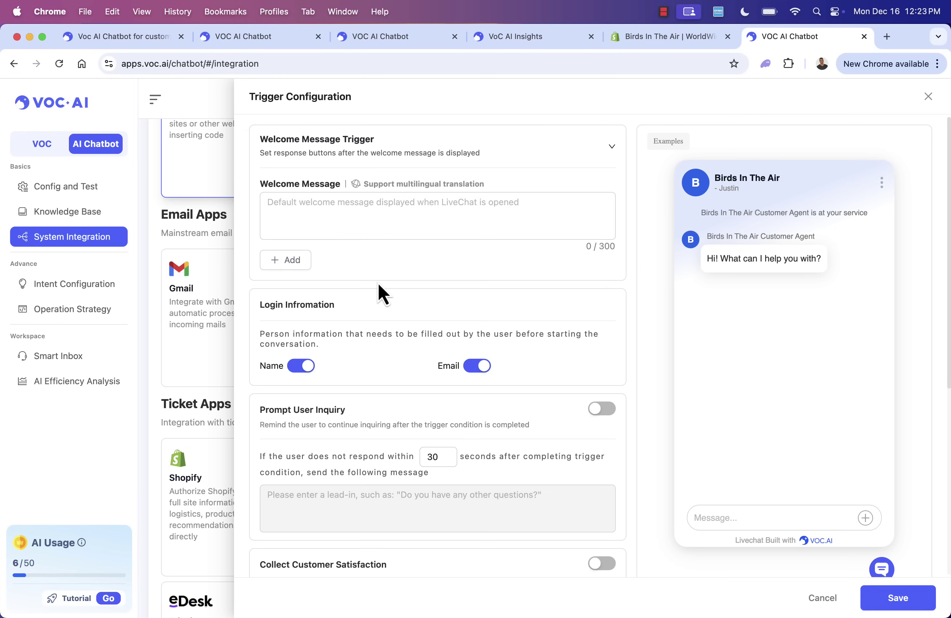
{"action": "scroll", "coordinate": [379, 285], "scroll_direction": "down", "scroll_amount": 1}
{"action": "scroll", "coordinate": [381, 294], "scroll_direction": "down", "scroll_amount": 3}
{"action": "scroll", "coordinate": [371, 333], "scroll_direction": "up", "scroll_amount": 2}
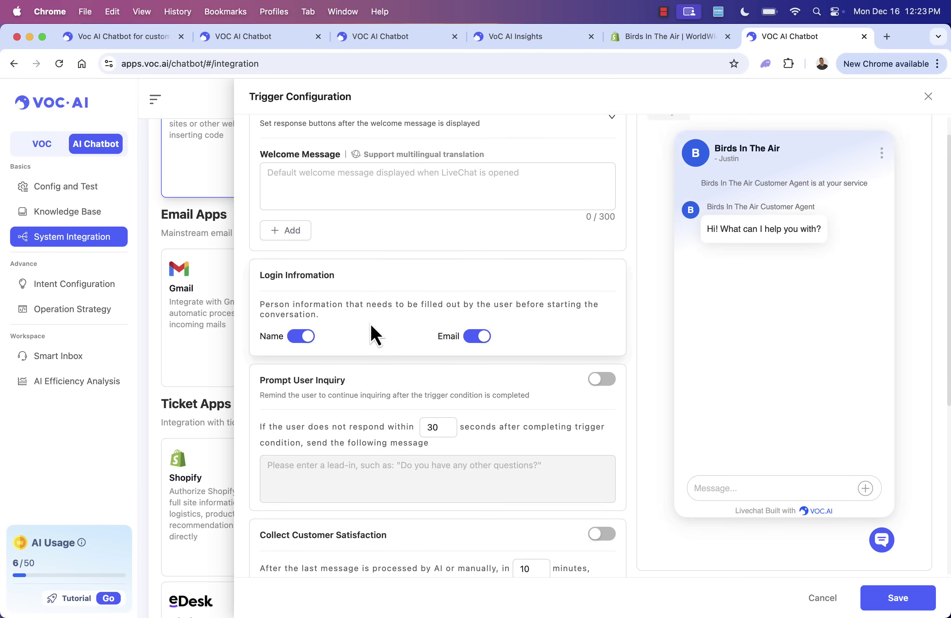
{"action": "scroll", "coordinate": [388, 277], "scroll_direction": "up", "scroll_amount": 2}
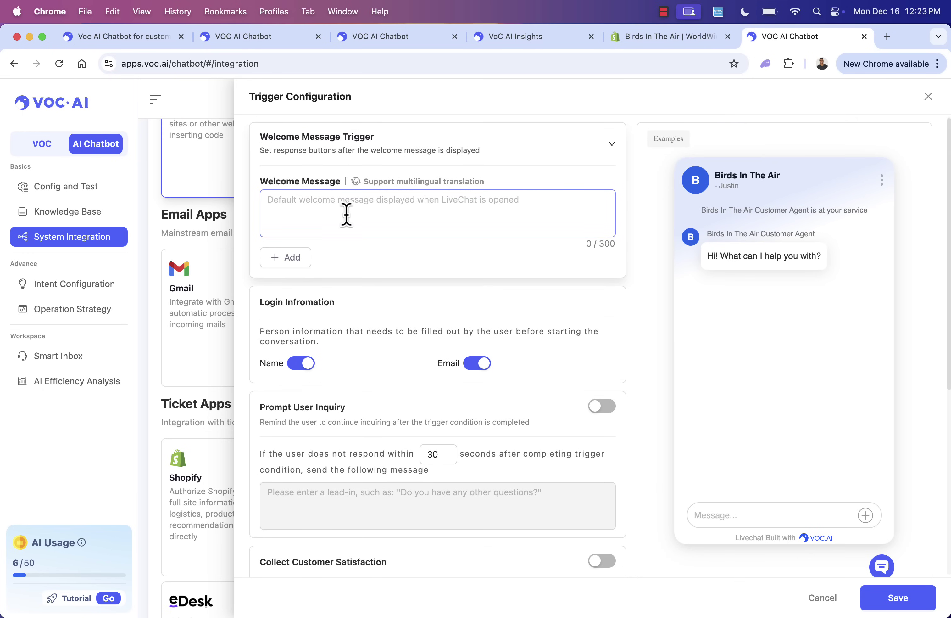
{"action": "scroll", "coordinate": [346, 215], "scroll_direction": "down", "scroll_amount": 15}
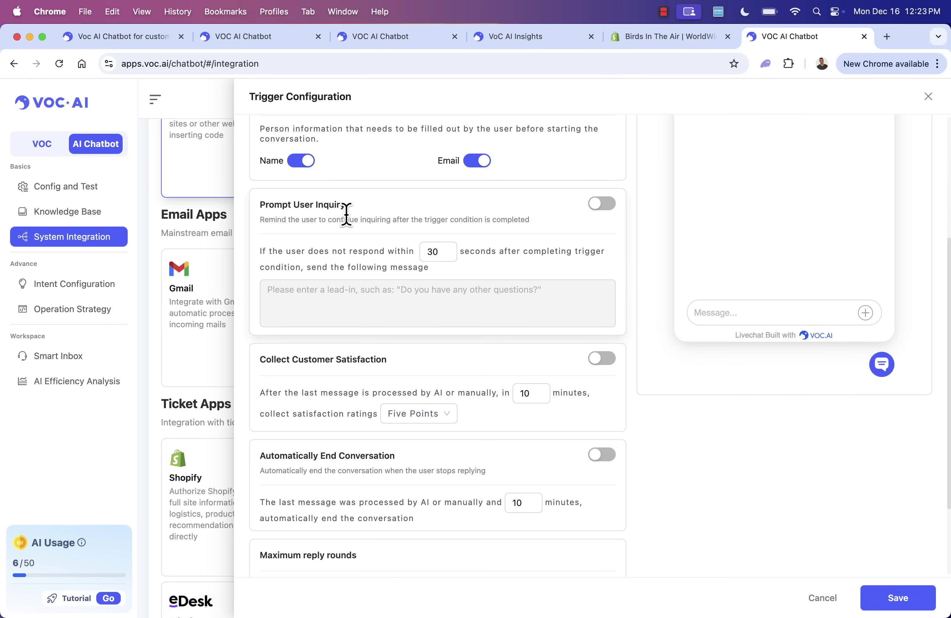
{"action": "left_click", "coordinate": [603, 337]}
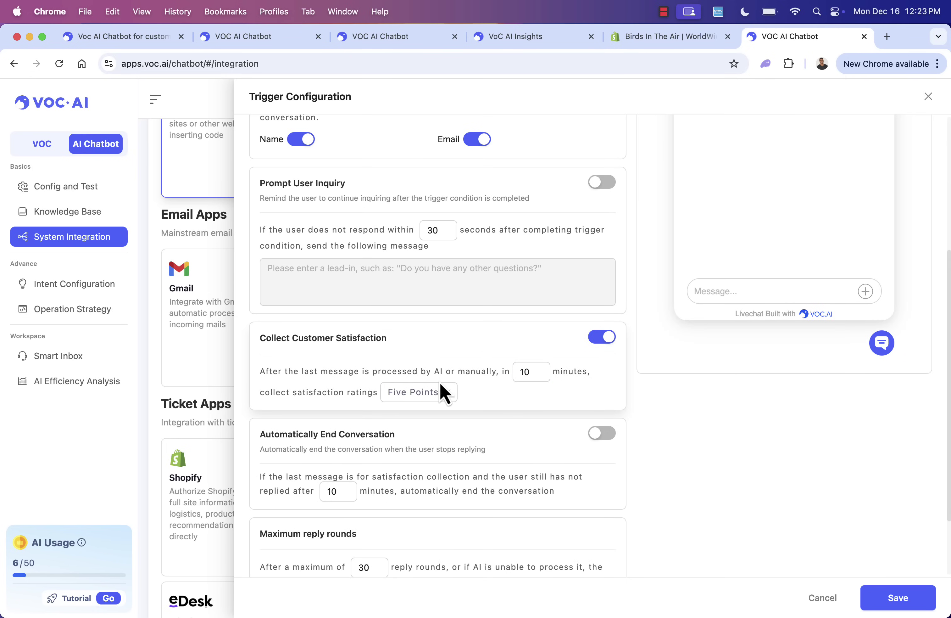
{"action": "left_click", "coordinate": [603, 337]}
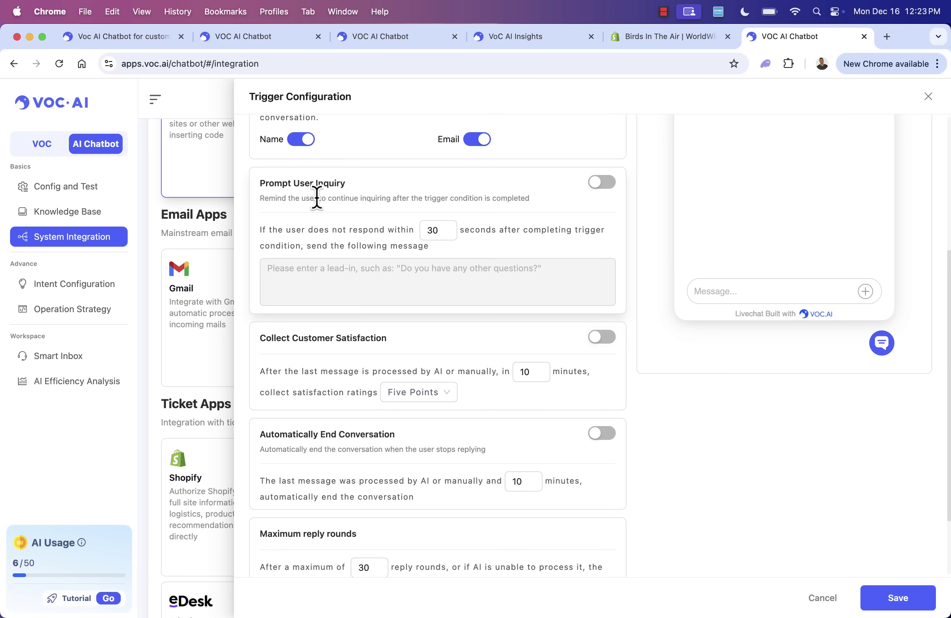
- Enable follow-up prompts for idle users with the message 'Hey?' and a 30-second wait
{"action": "left_click", "coordinate": [599, 184]}
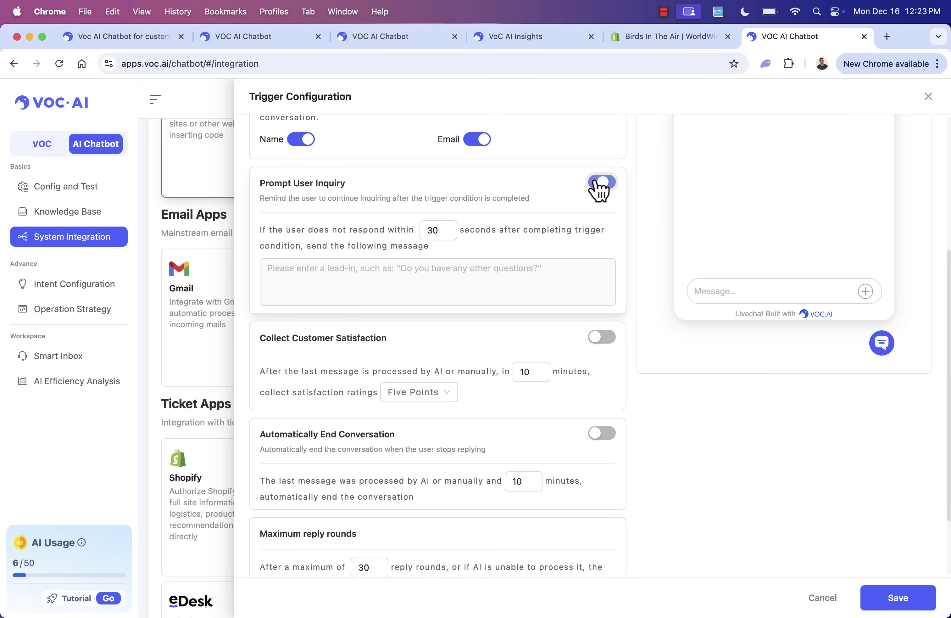
{"action": "left_click", "coordinate": [468, 279]}
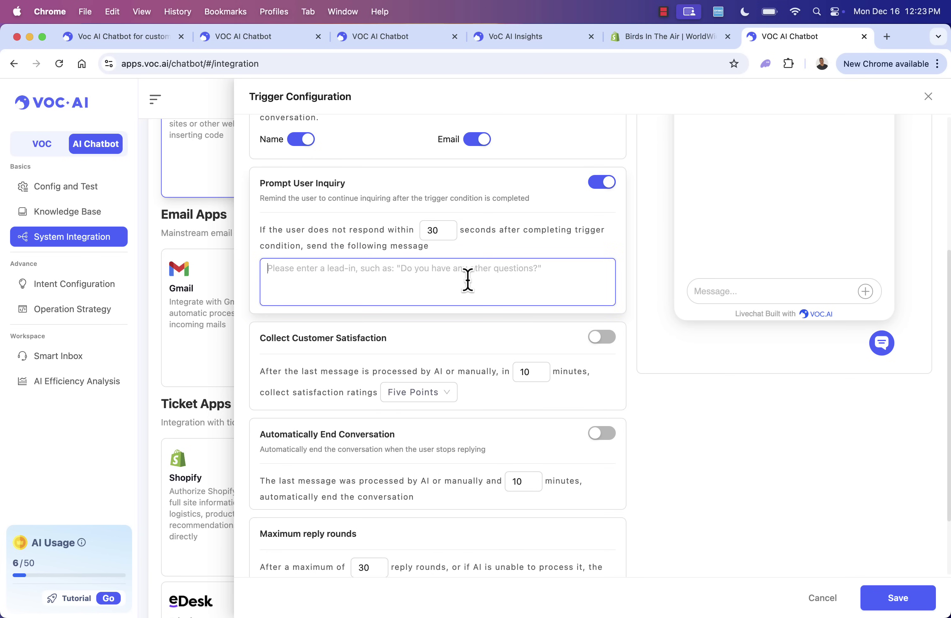
{"action": "type", "text": "Hey there, do you have a"}
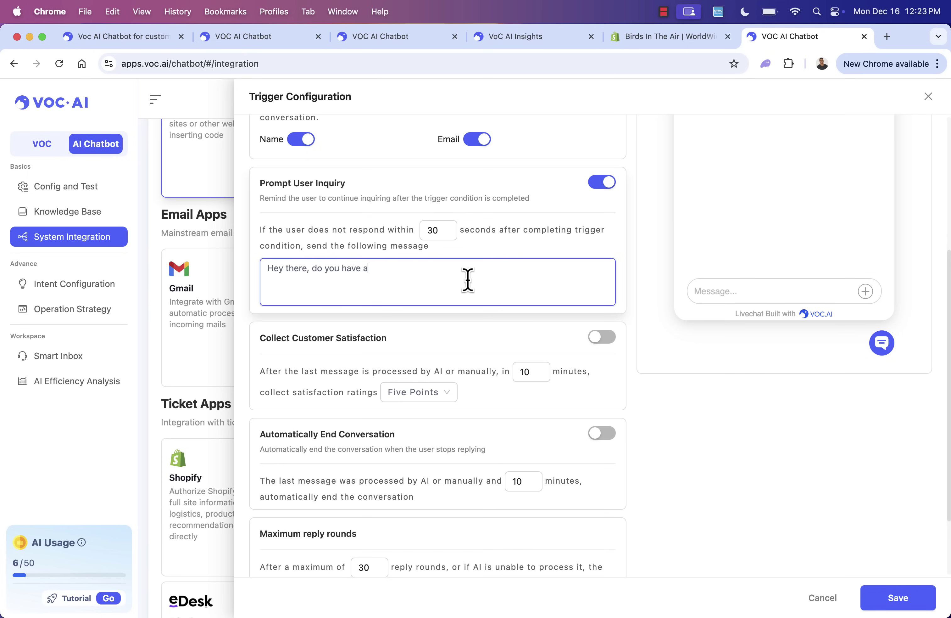
{"action": "type", "text": "?"}
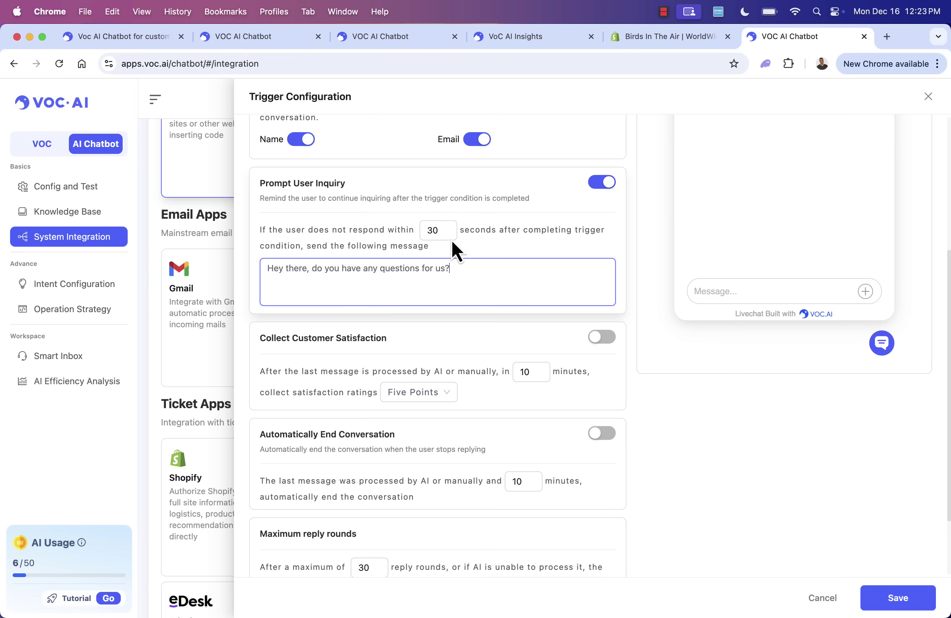
{"action": "left_click", "coordinate": [432, 228]}
{"action": "left_click", "coordinate": [452, 269]}
{"action": "scroll", "coordinate": [489, 383], "scroll_direction": "down", "scroll_amount": 3}
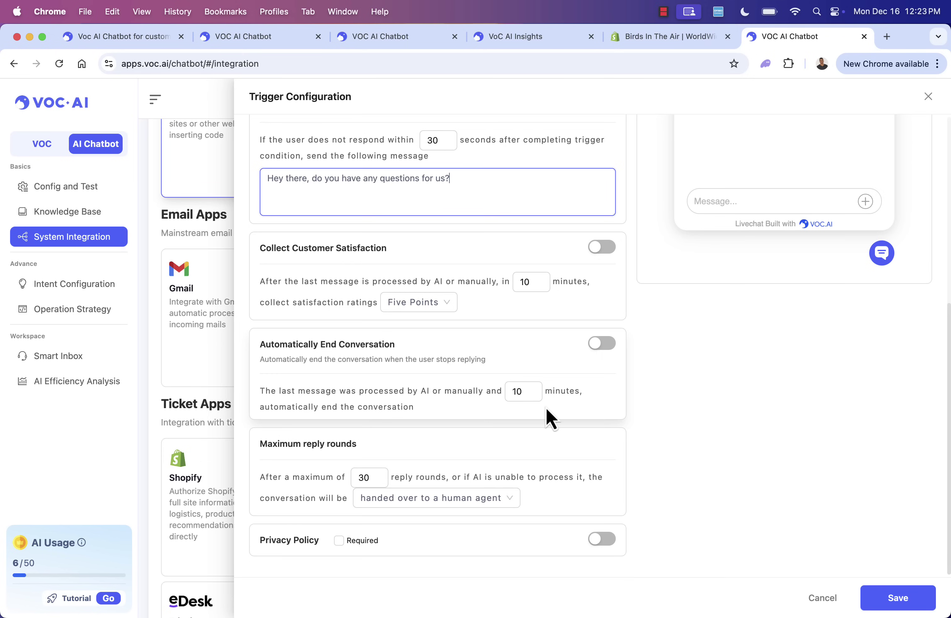
{"action": "left_click", "coordinate": [622, 340]}
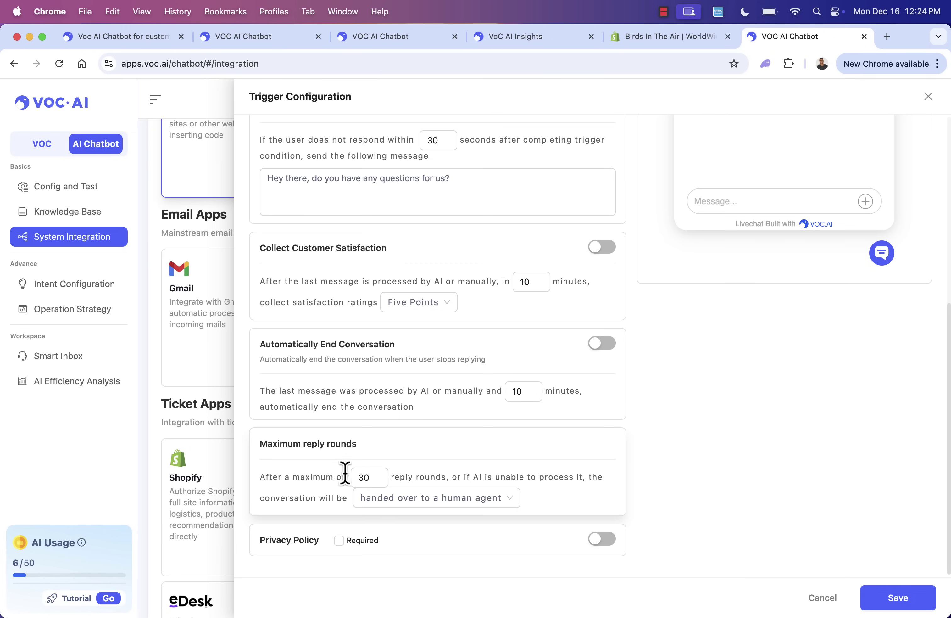
- Turn off the privacy policy notice and its Required option, then save the triggers
{"action": "left_click", "coordinate": [602, 539]}
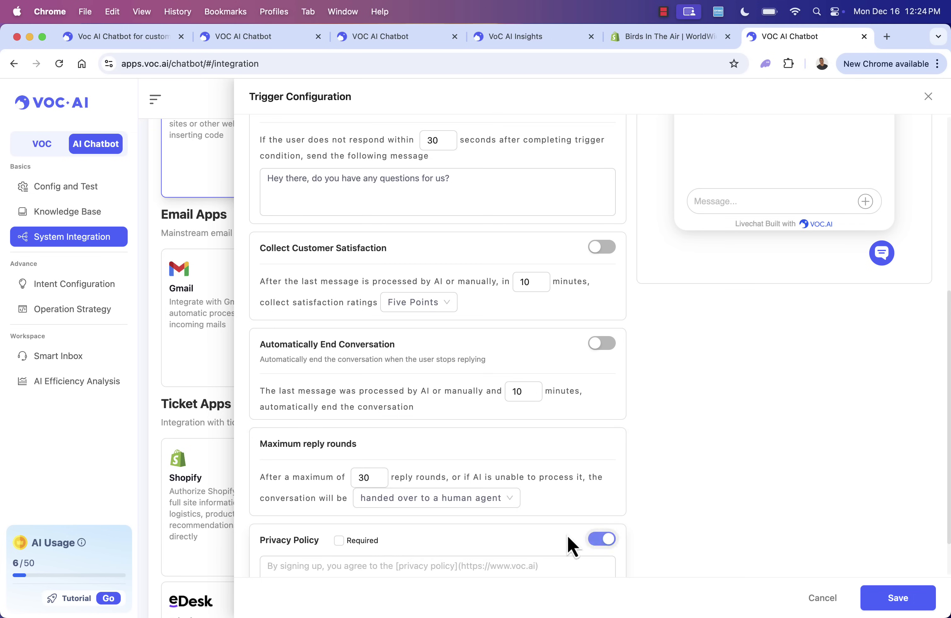
{"action": "left_click", "coordinate": [339, 541]}
{"action": "left_click", "coordinate": [350, 545]}
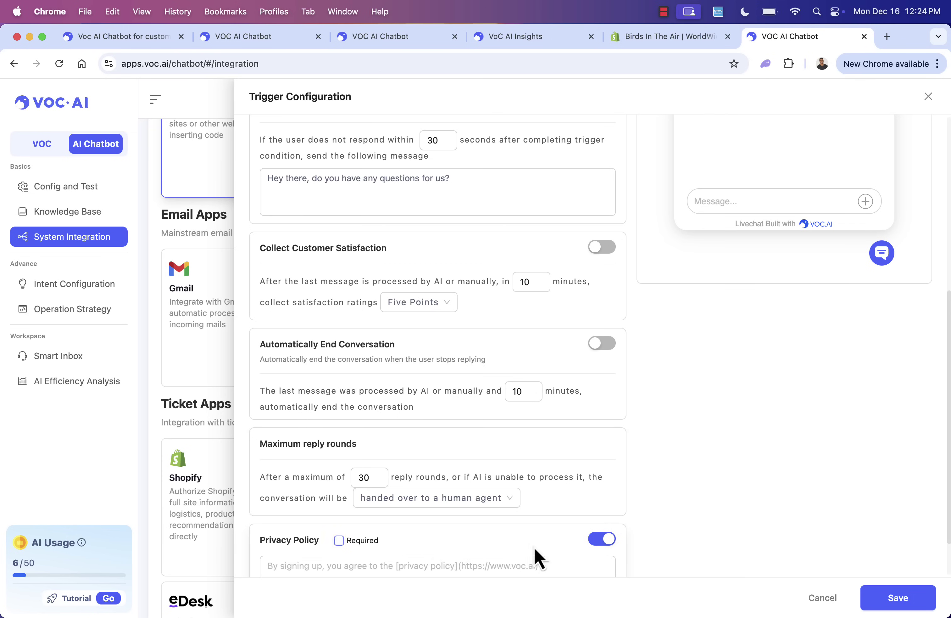
{"action": "left_click", "coordinate": [607, 546]}
{"action": "scroll", "coordinate": [774, 503], "scroll_direction": "up", "scroll_amount": 10}
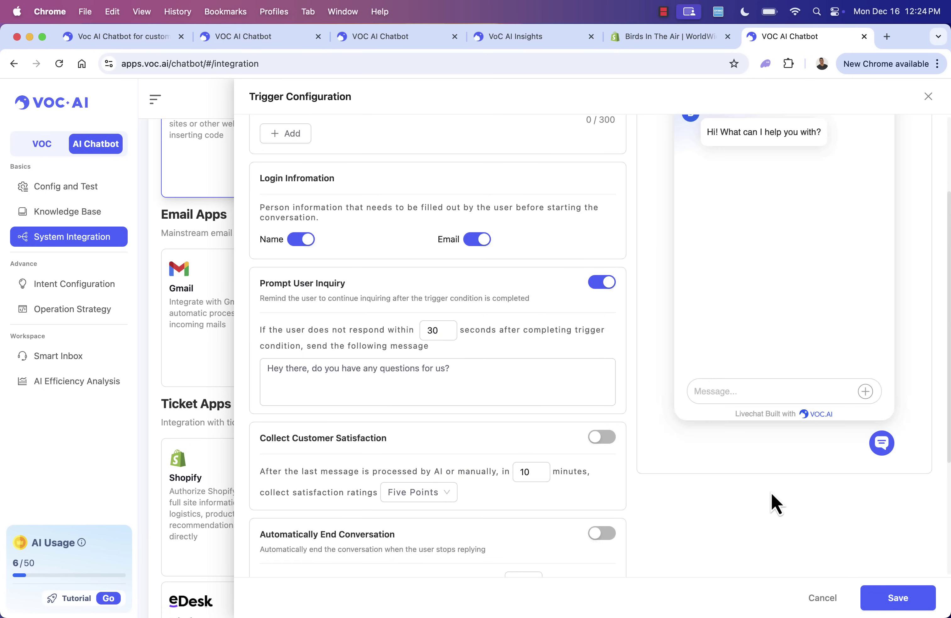
{"action": "left_click", "coordinate": [925, 597]}
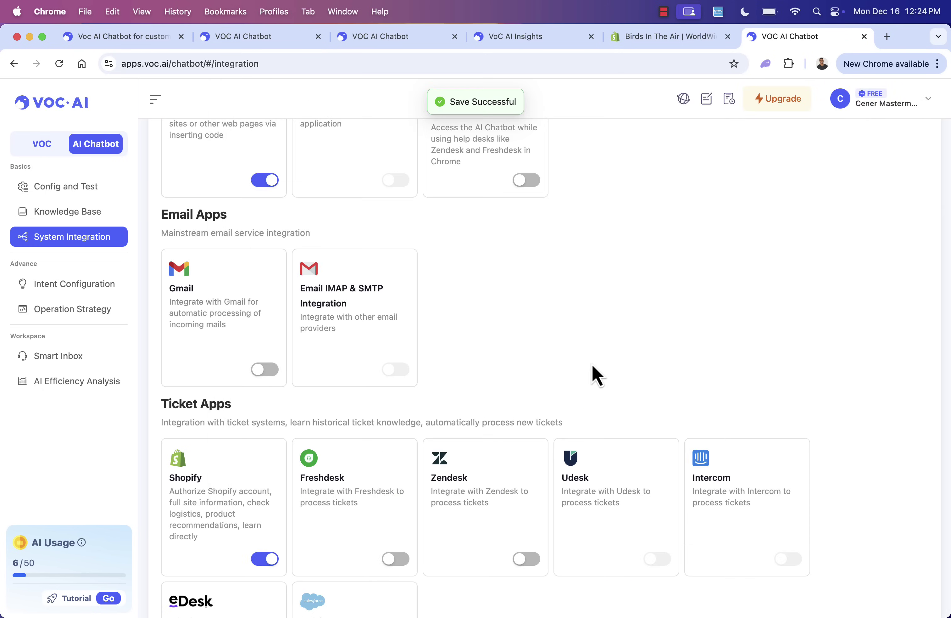
- Copy the LiveChat code from Shopify's webpage integration settings and switch to the theme.liquid tab
{"action": "left_click", "coordinate": [220, 486]}
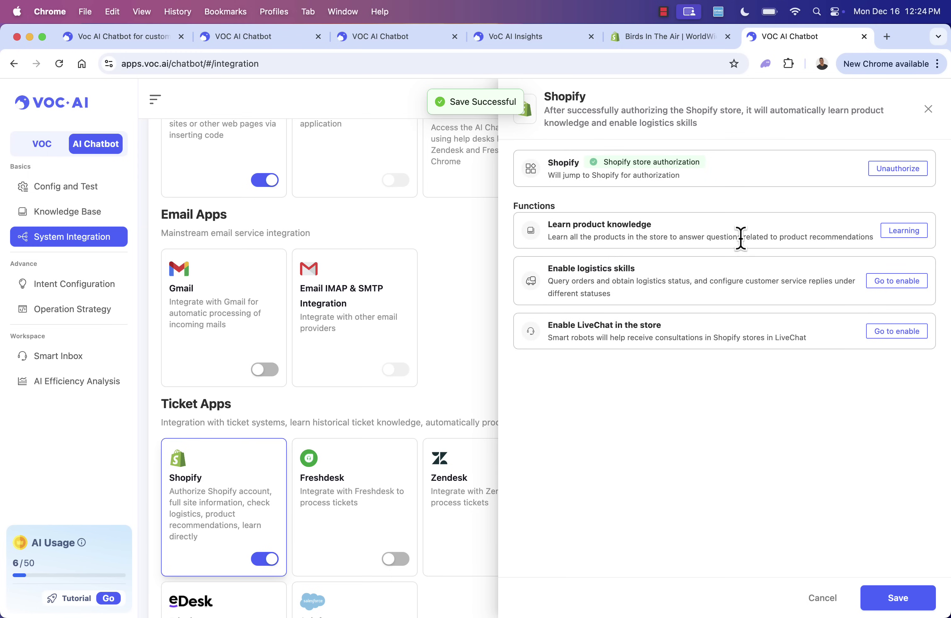
{"action": "left_click", "coordinate": [879, 331]}
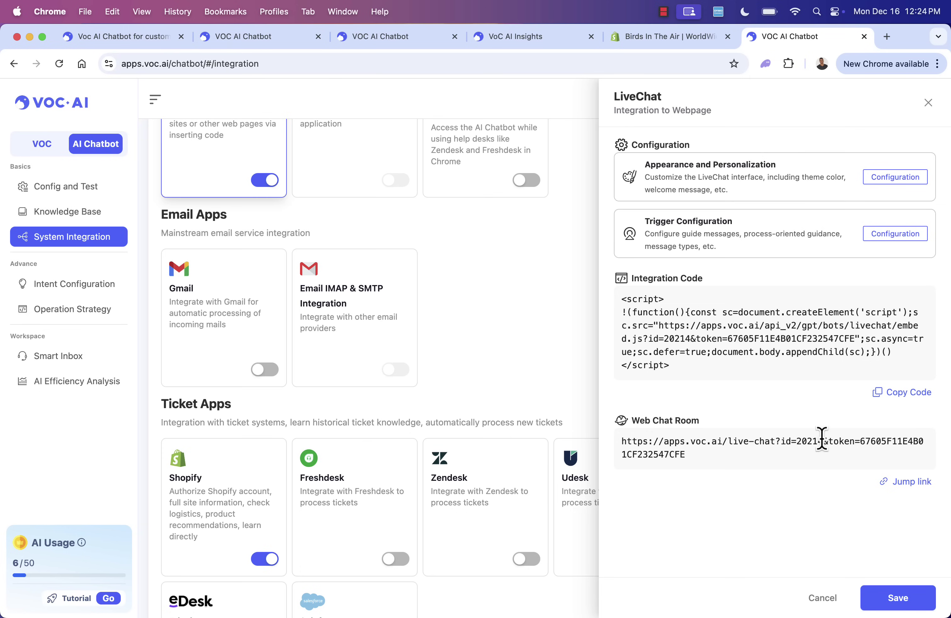
{"action": "left_click", "coordinate": [905, 395]}
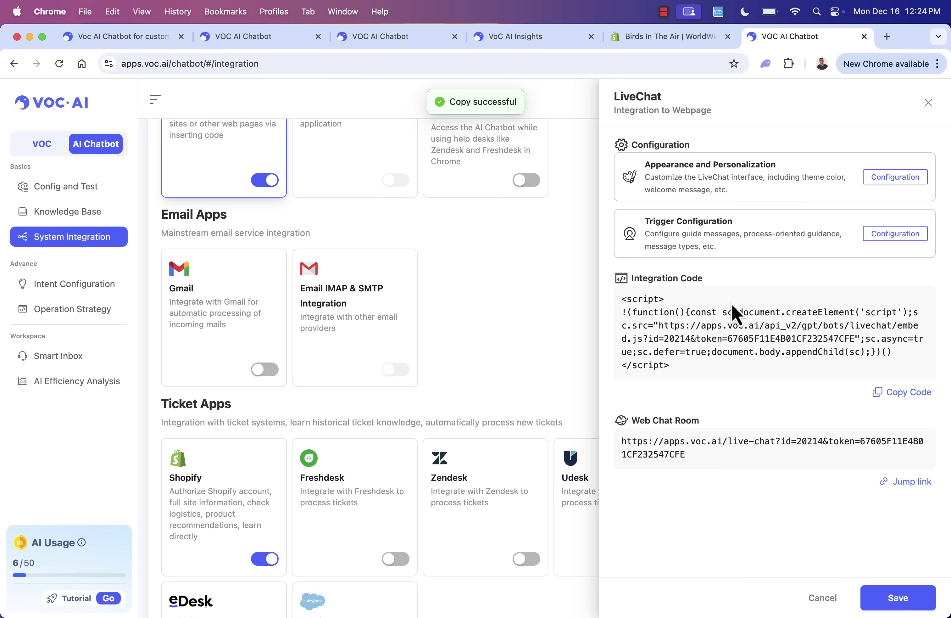
{"action": "left_click", "coordinate": [667, 40]}
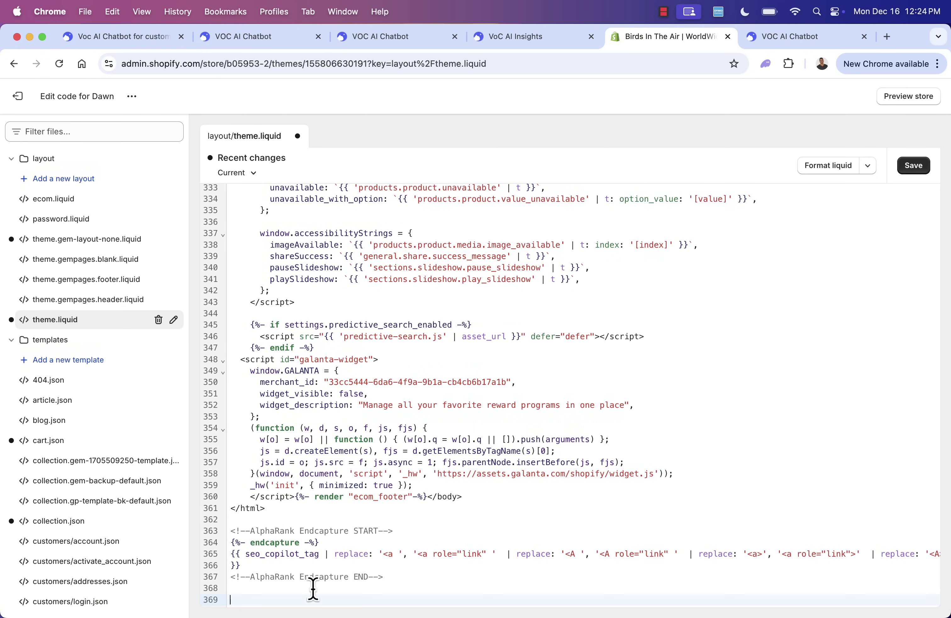
- Paste the LiveChat script at line 369 of theme.liquid and save the file
{"action": "key", "text": "super+v"}
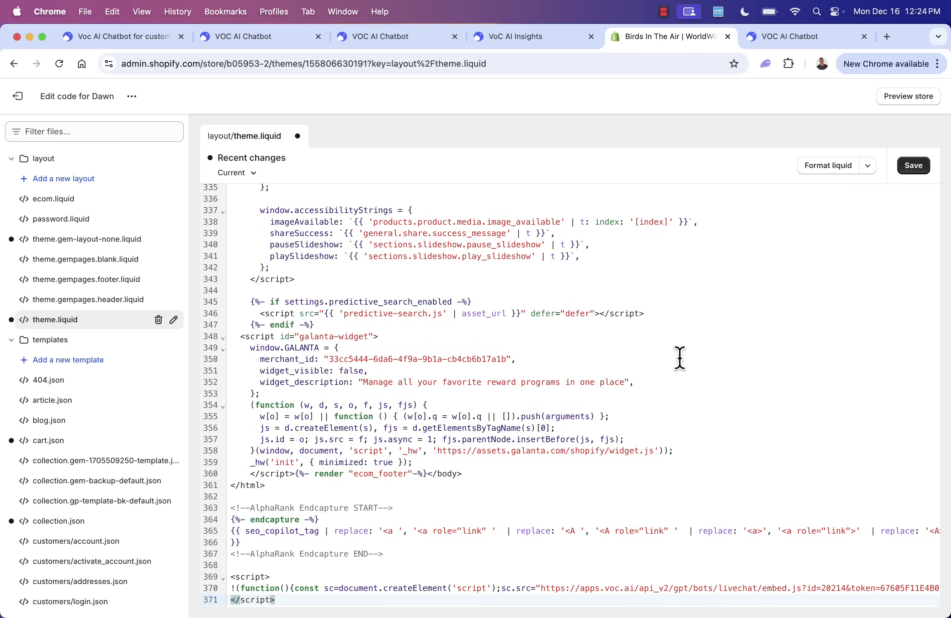
{"action": "left_click", "coordinate": [914, 166]}
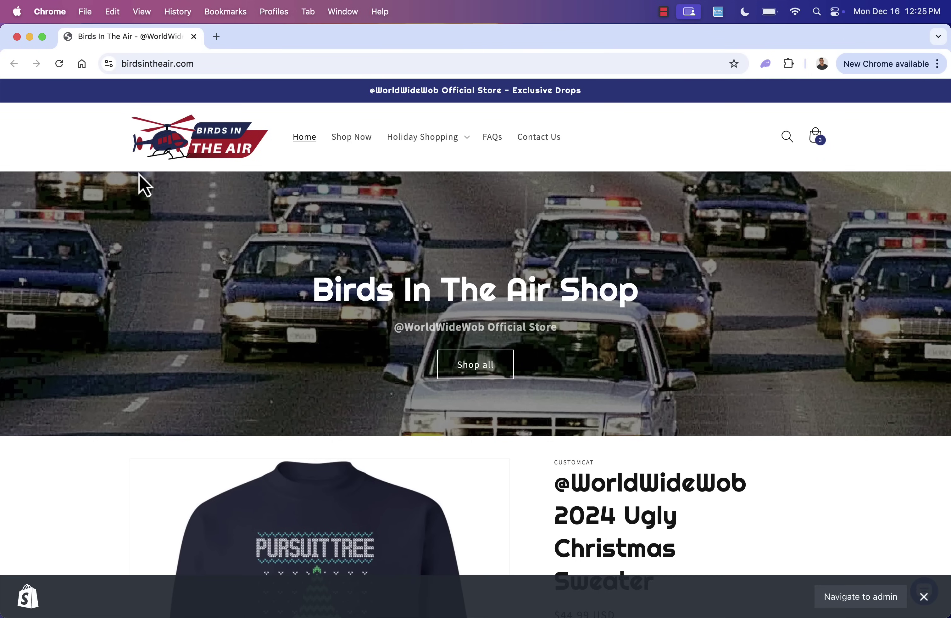
- Dismiss the store preview bar and open the store's live chat bubble
{"action": "left_click", "coordinate": [924, 596]}
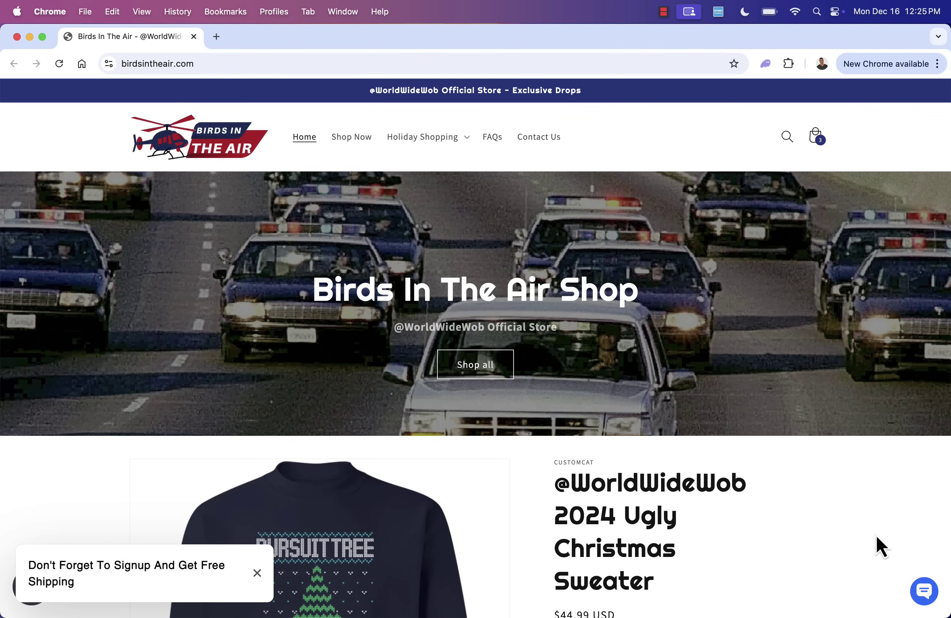
{"action": "scroll", "coordinate": [876, 535], "scroll_direction": "down", "scroll_amount": 5}
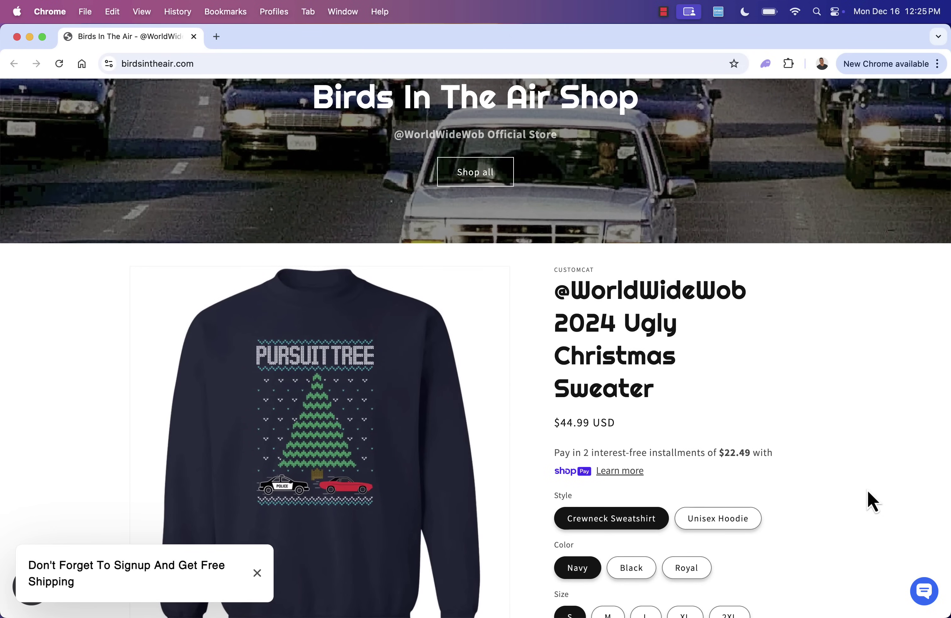
{"action": "left_click", "coordinate": [924, 591]}
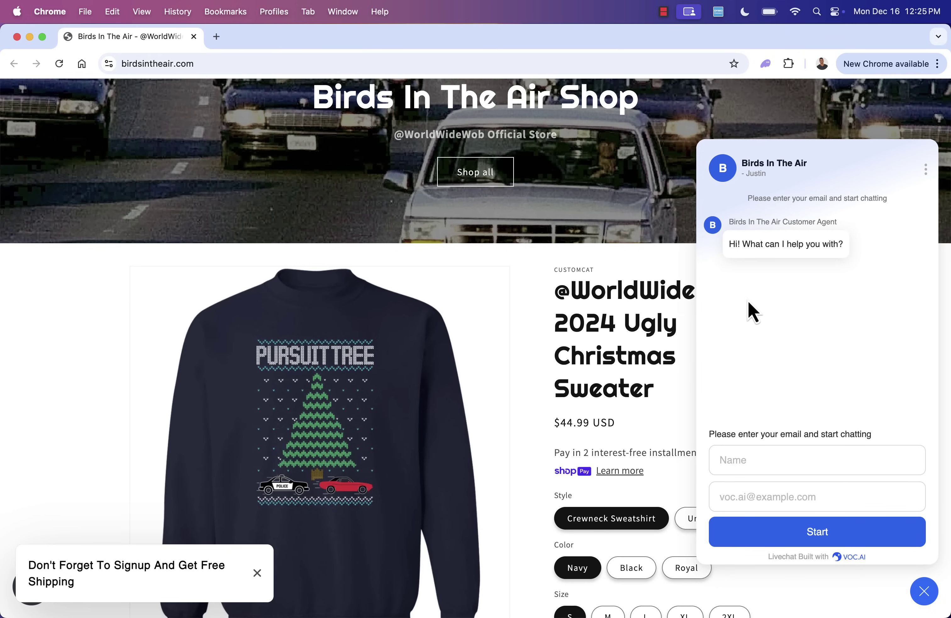
- Enter the shopper's name and e-mail, start the chat, and type 'I want to buy a t-shirt, budget is $30'
{"action": "left_click", "coordinate": [720, 460]}
{"action": "type", "text": "Justin"}
{"action": "key", "text": "Tab"}
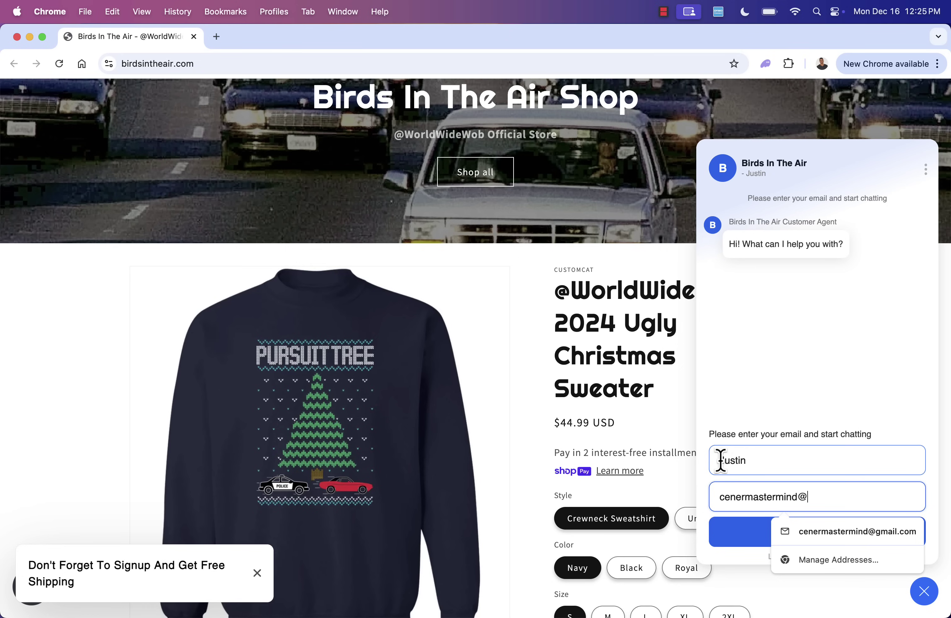
{"action": "left_click", "coordinate": [761, 380]}
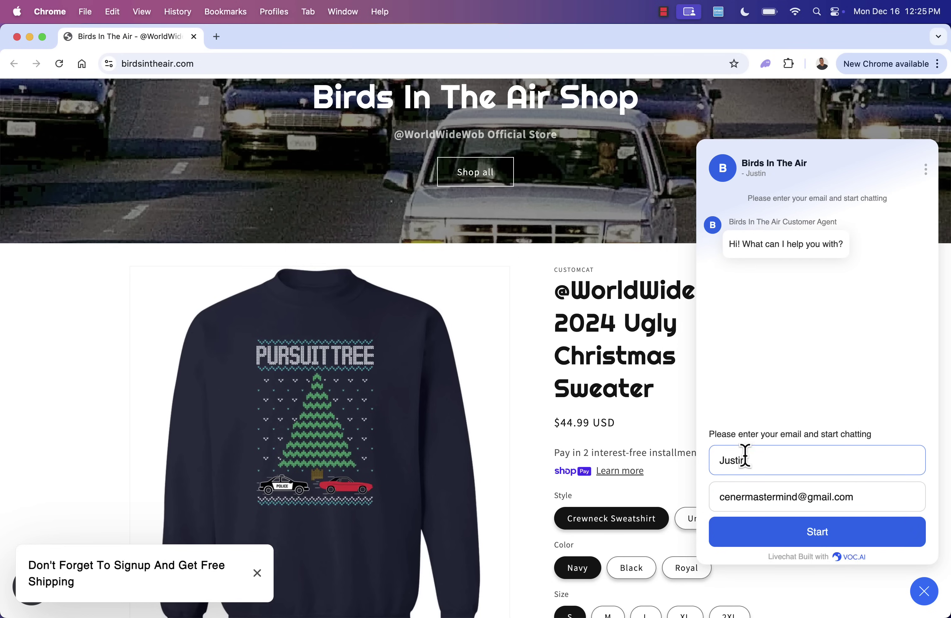
{"action": "left_click", "coordinate": [766, 538]}
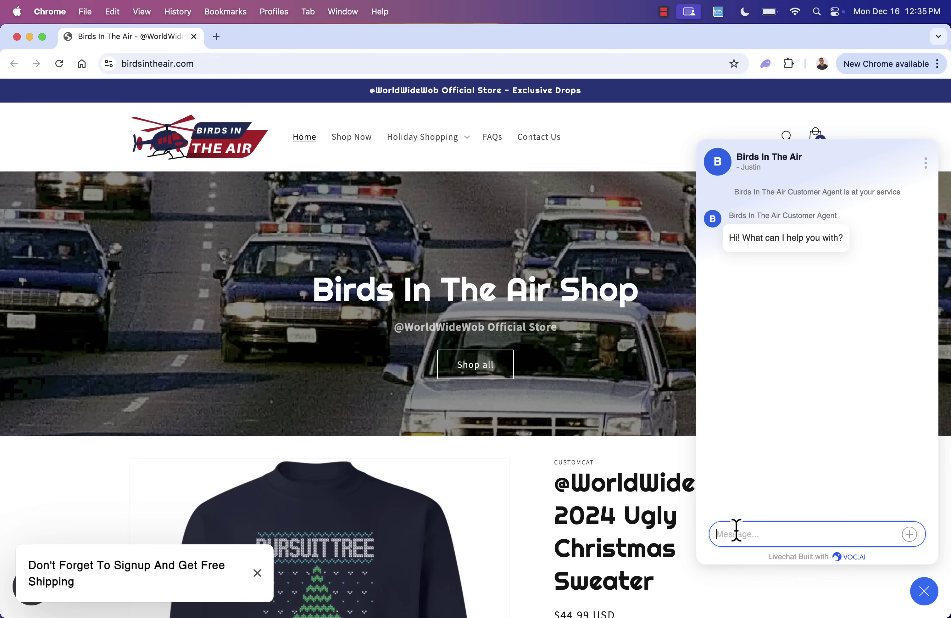
{"action": "type", "text": "I want to buy a t-shirt,"}
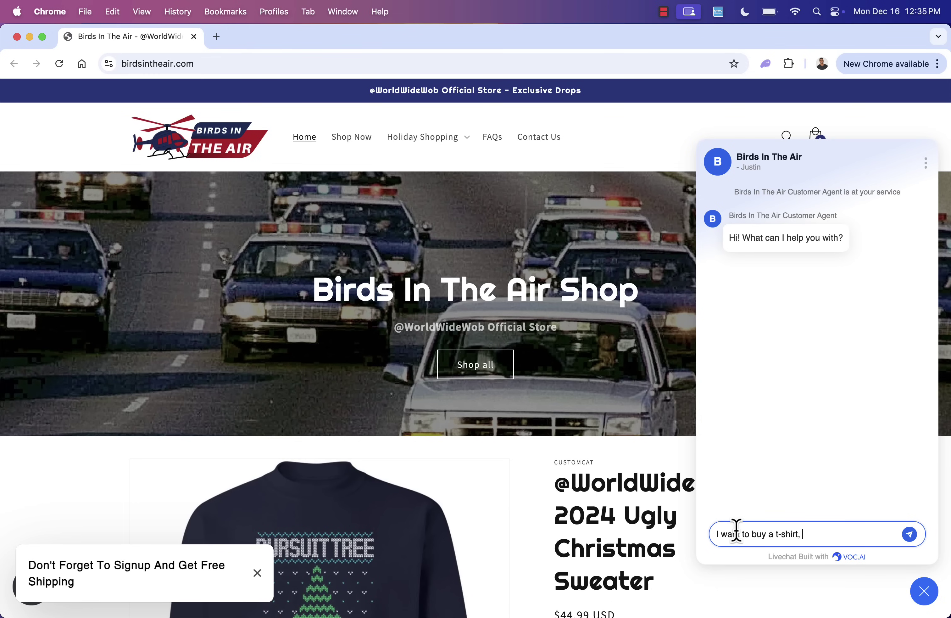
{"action": "type", "text": " budget is $30"}
- Send the $30 t-shirt question and open the recommended Good Pets Cat Face Logo T-Shirt page
{"action": "key", "text": "Return"}
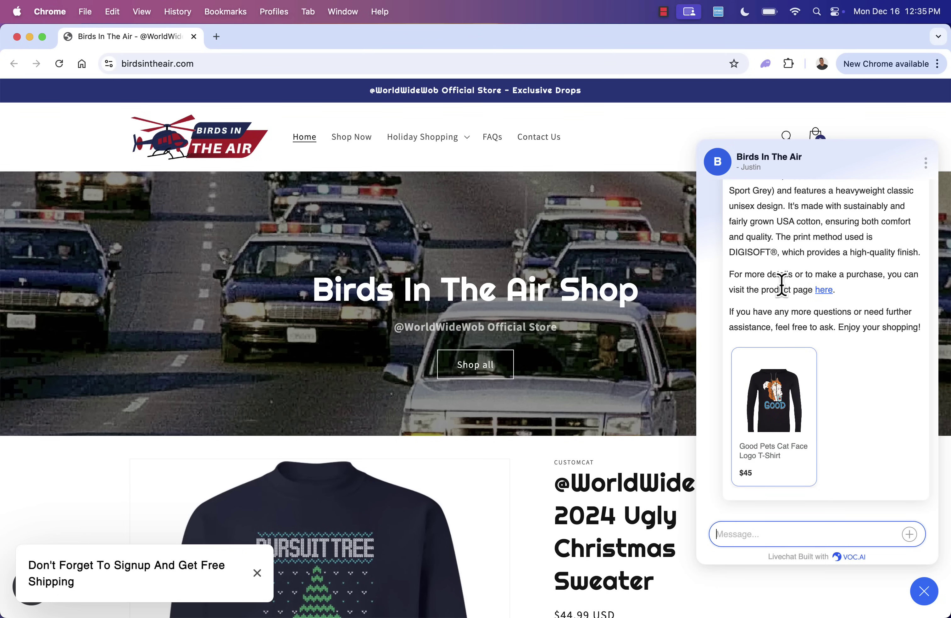
{"action": "left_click", "coordinate": [790, 417]}
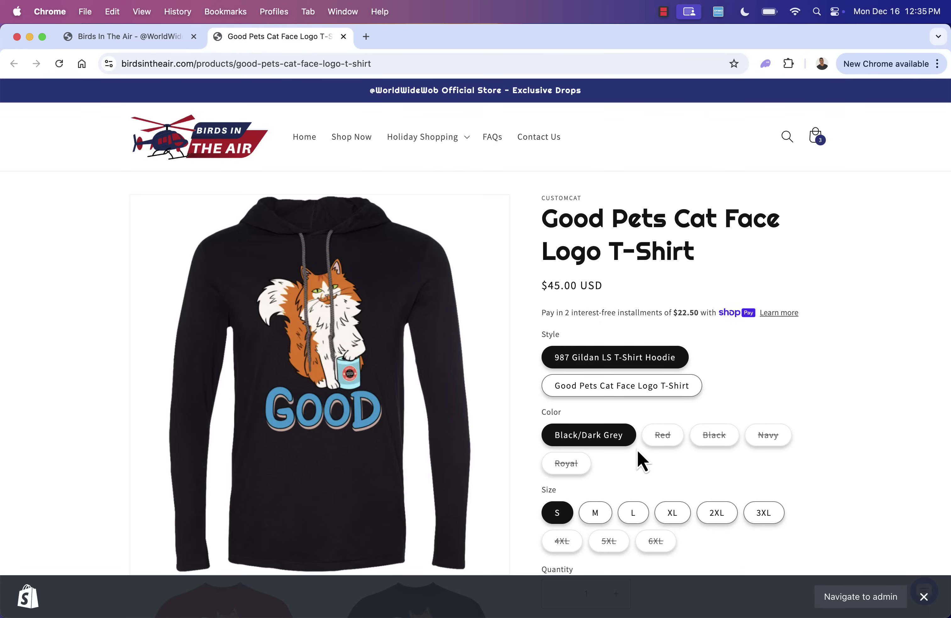
- Select the T-Shirt style in Red to check its $25.00 price
{"action": "left_click", "coordinate": [632, 389]}
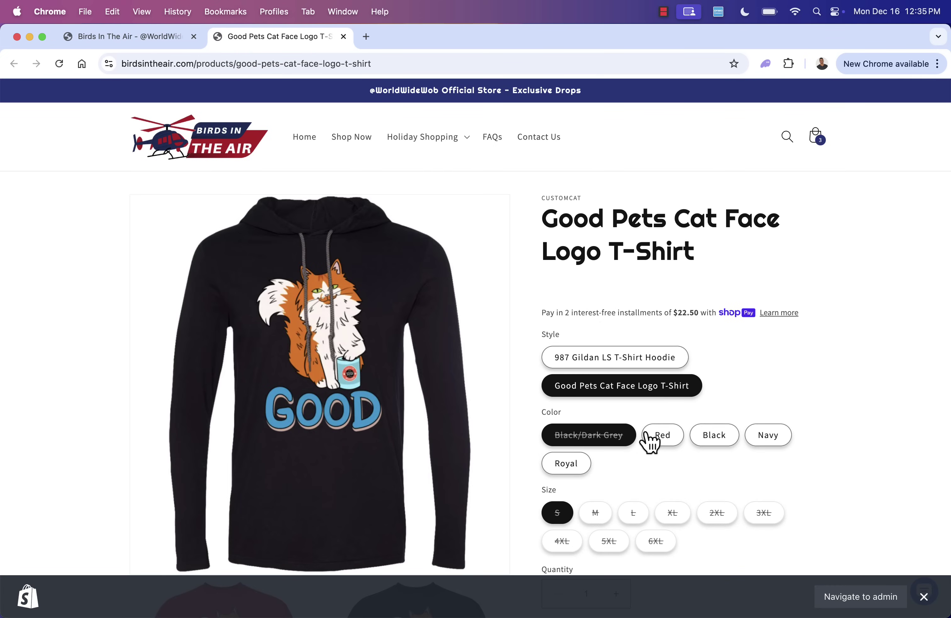
{"action": "left_click", "coordinate": [647, 435]}
{"action": "scroll", "coordinate": [657, 448], "scroll_direction": "down", "scroll_amount": 2}
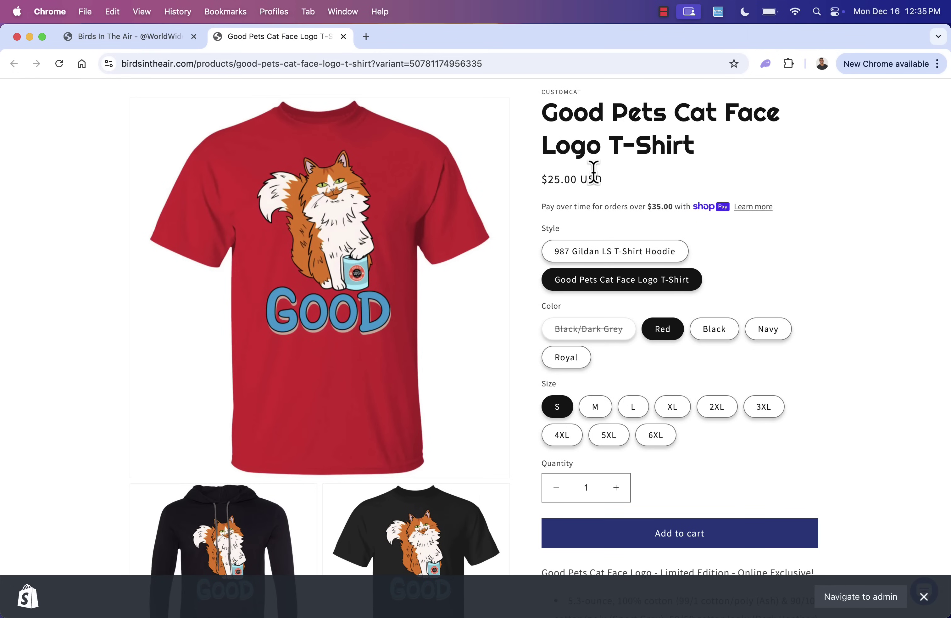
- Return to the homepage tab and review the chat reply quoting $25 against the $45 card
{"action": "left_click", "coordinate": [96, 41]}
{"action": "scroll", "coordinate": [754, 399], "scroll_direction": "up", "scroll_amount": 4}
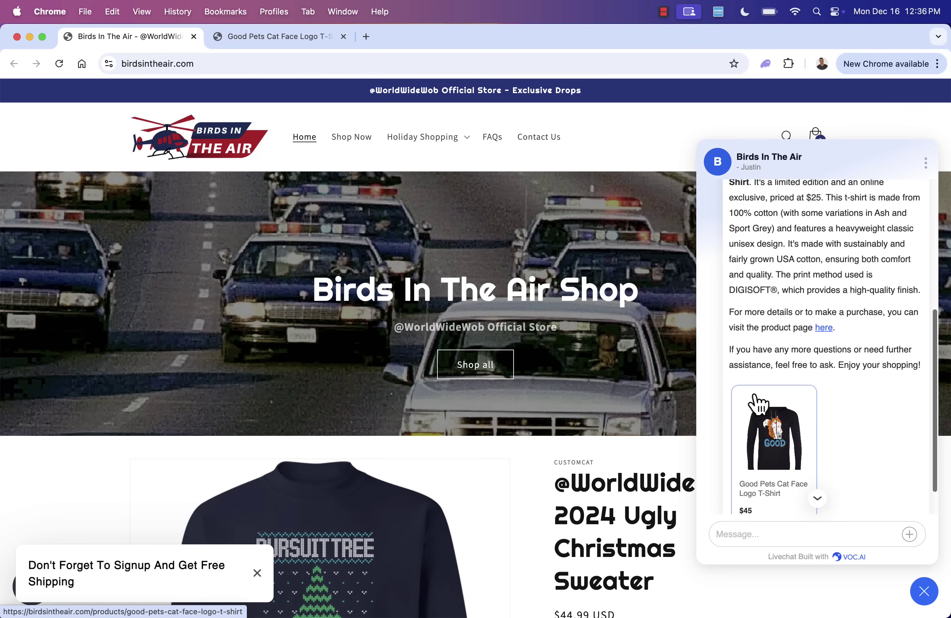
{"action": "scroll", "coordinate": [755, 391], "scroll_direction": "up", "scroll_amount": 1}
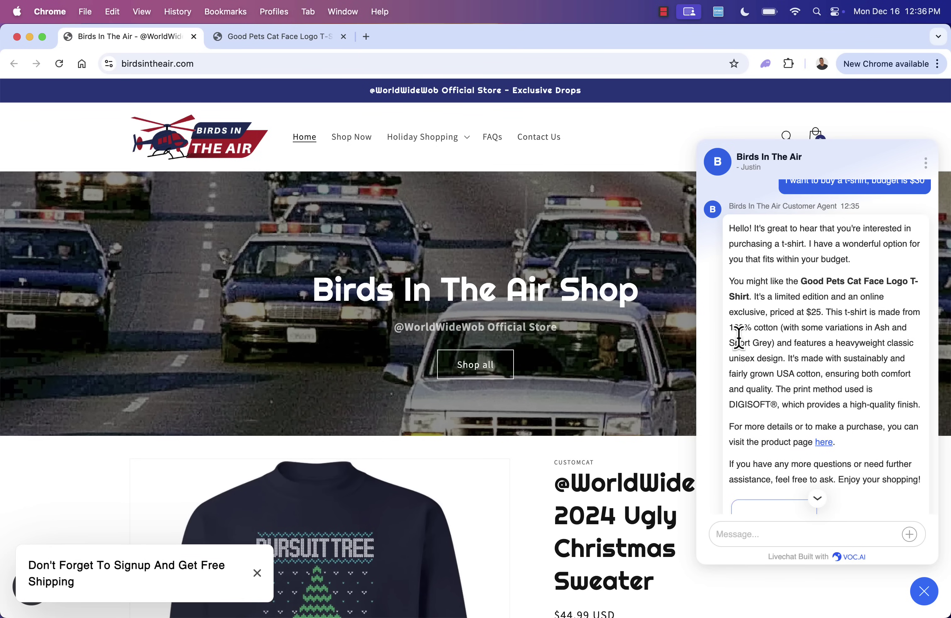
{"action": "scroll", "coordinate": [762, 281], "scroll_direction": "down", "scroll_amount": 4}
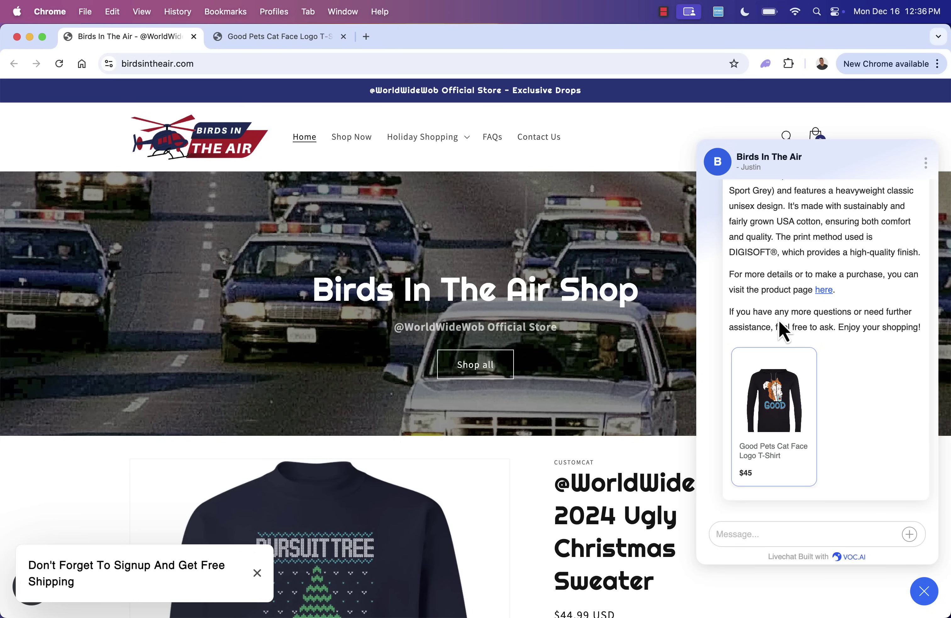
{"action": "scroll", "coordinate": [781, 329], "scroll_direction": "up", "scroll_amount": 1}
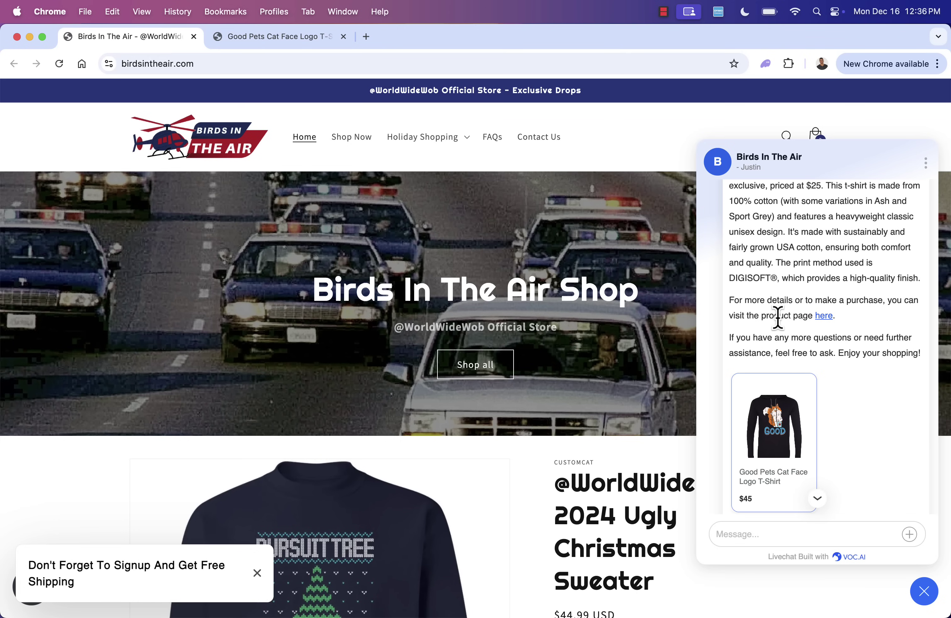
{"action": "scroll", "coordinate": [778, 318], "scroll_direction": "up", "scroll_amount": 4}
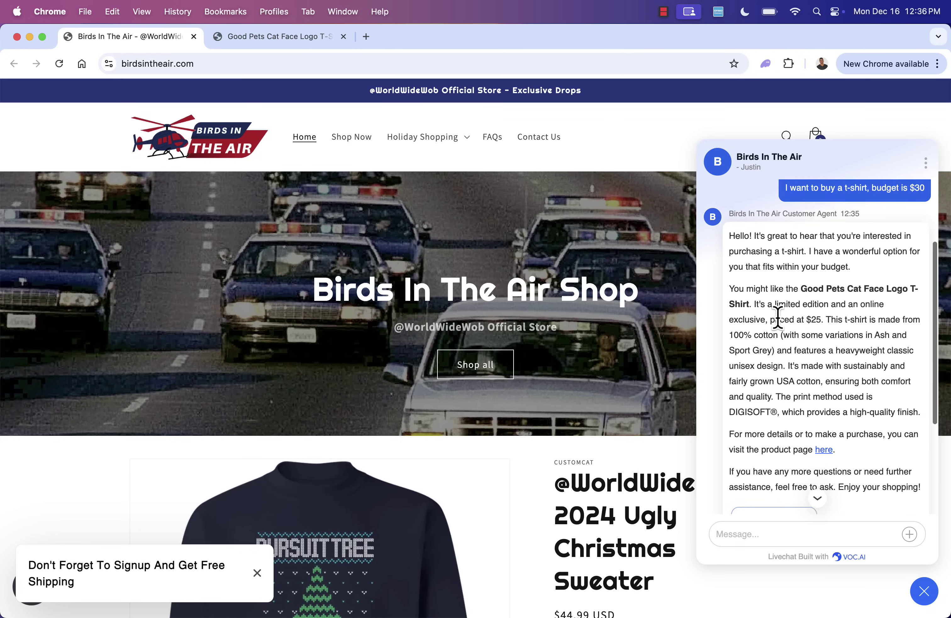
{"action": "scroll", "coordinate": [778, 317], "scroll_direction": "down", "scroll_amount": 1}
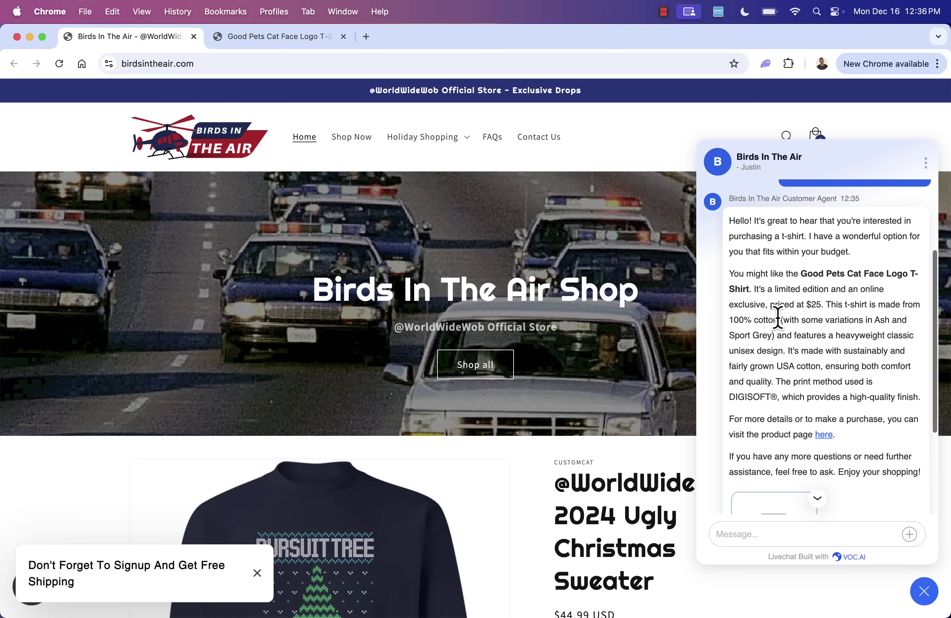
{"action": "scroll", "coordinate": [778, 317], "scroll_direction": "down", "scroll_amount": 3}
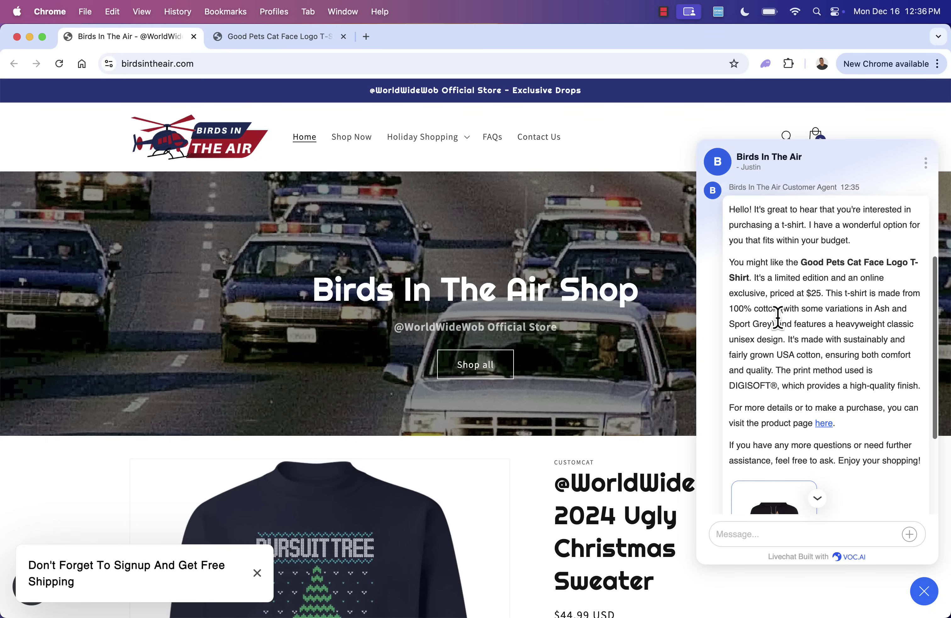
{"action": "scroll", "coordinate": [780, 321], "scroll_direction": "down", "scroll_amount": 5}
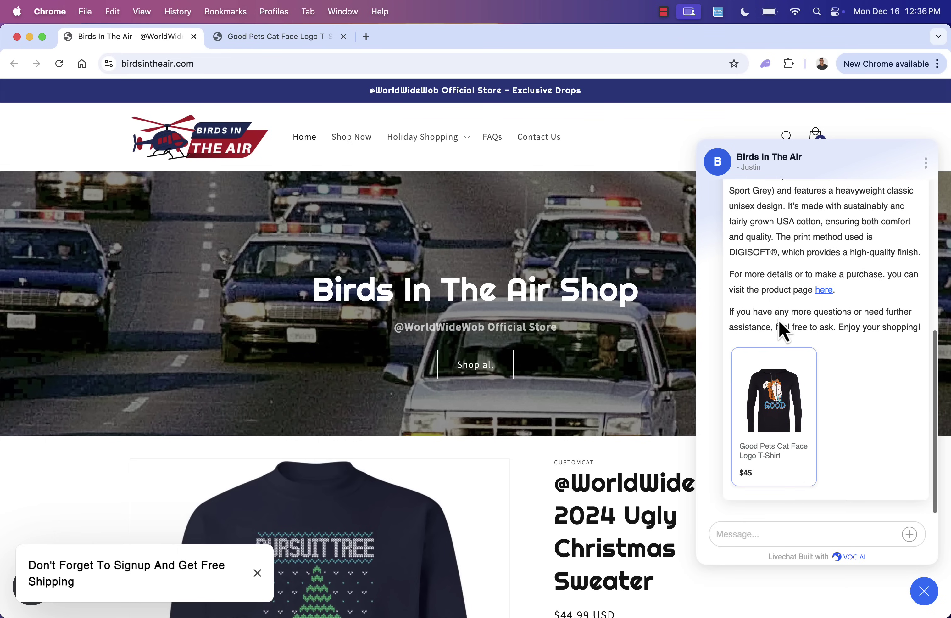